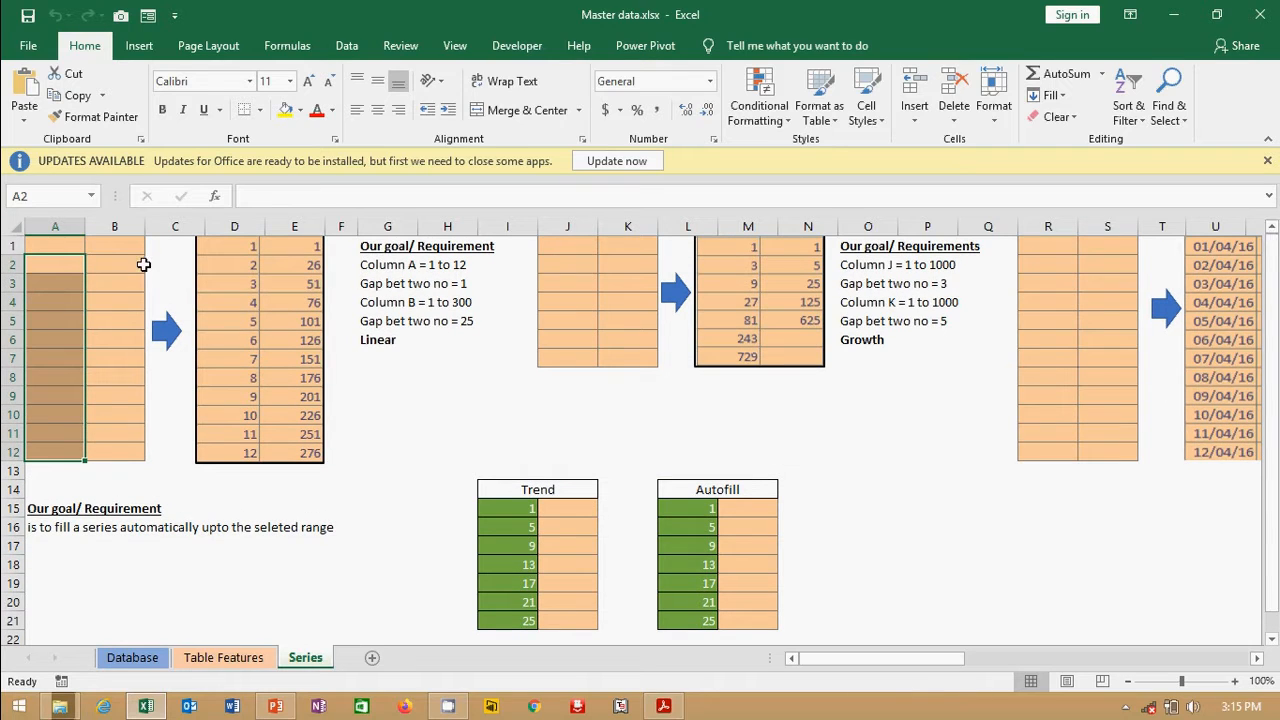
- Enter 1, 2 and 3 manually in cells A1 to A3
left_click_drag(67, 248, 67, 302)
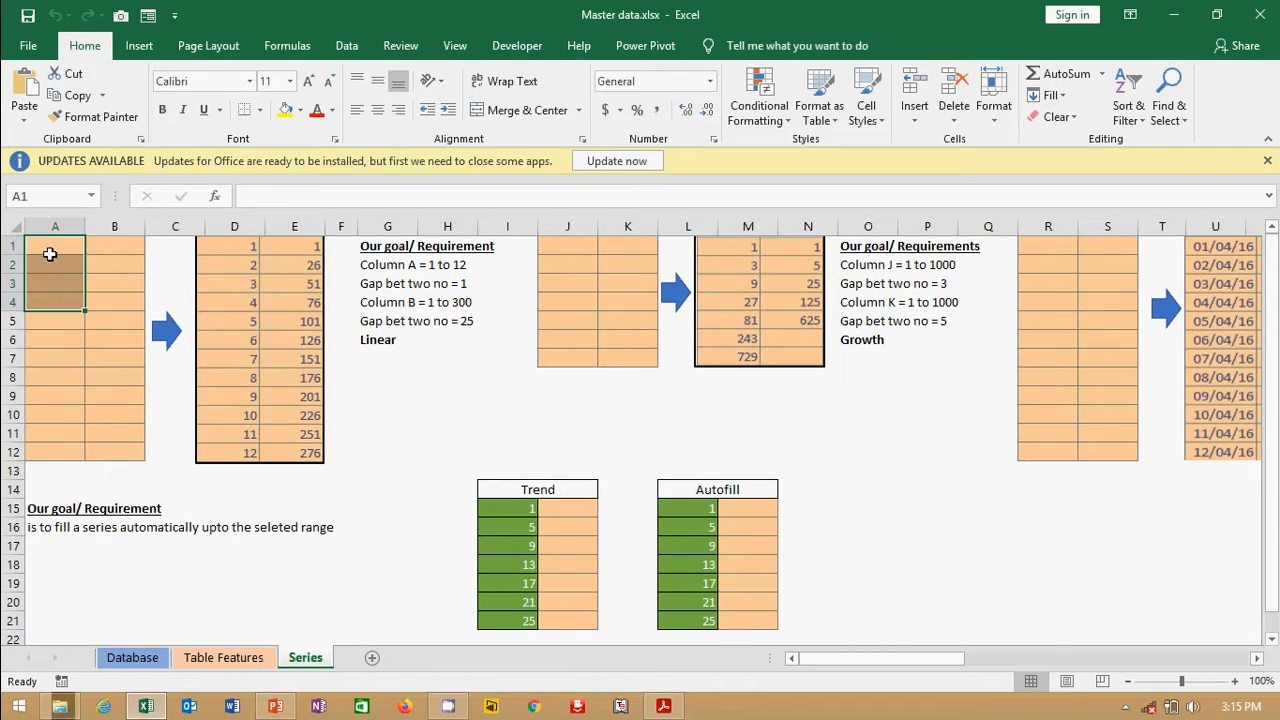
left_click_drag(57, 245, 59, 455)
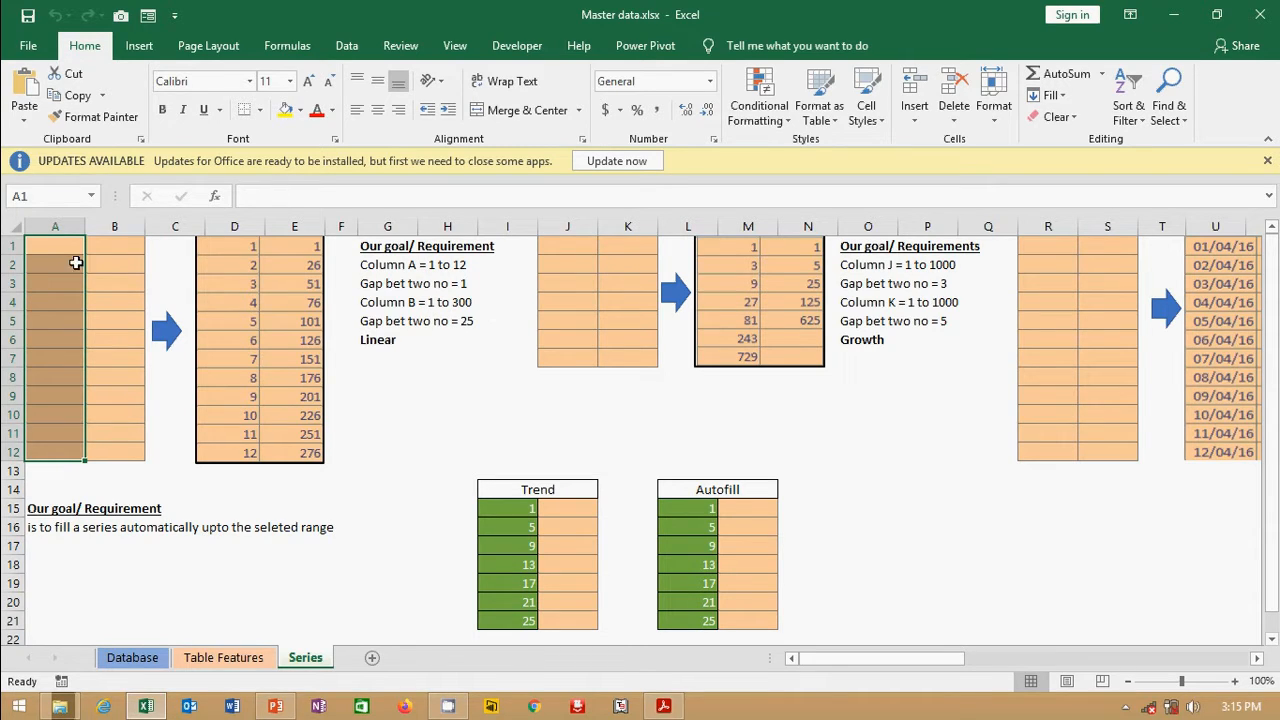
left_click(46, 251)
type("1")
key("Return")
type("2")
key("Return")
type("3")
key("Return")
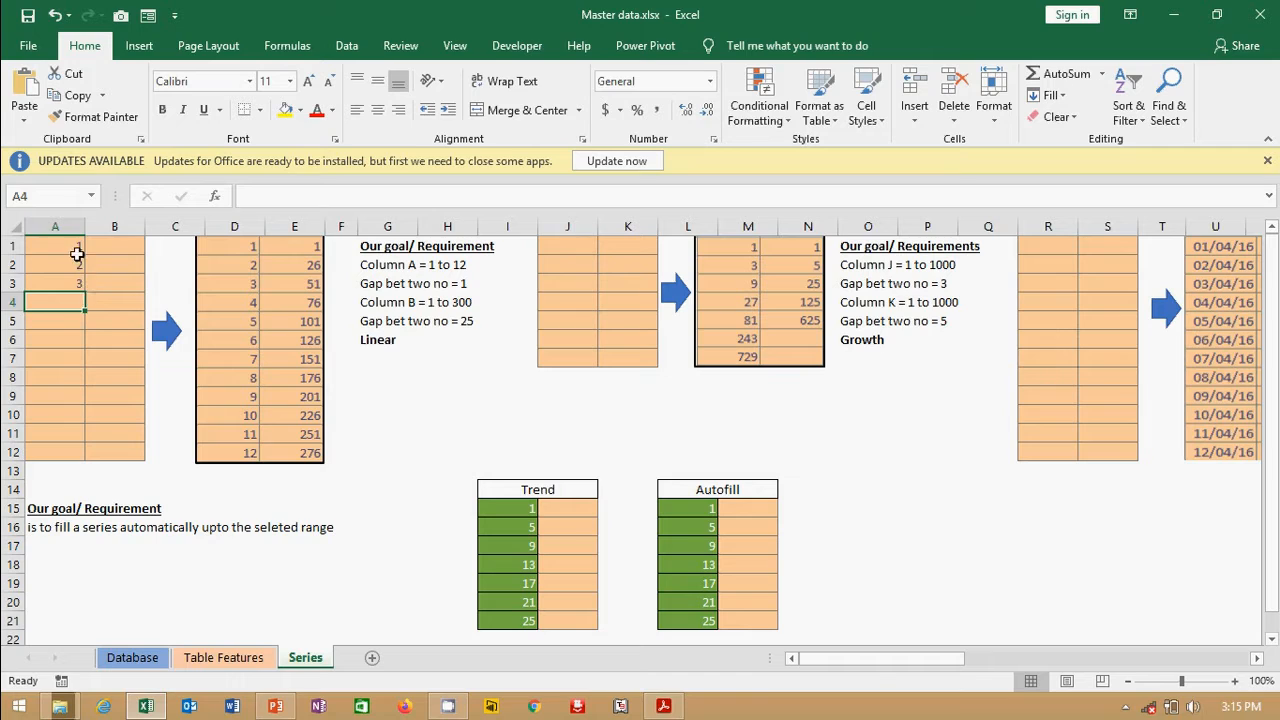
- Clear the values from cells A1 to A3 and select cell A1
left_click_drag(75, 250, 74, 284)
key("Delete")
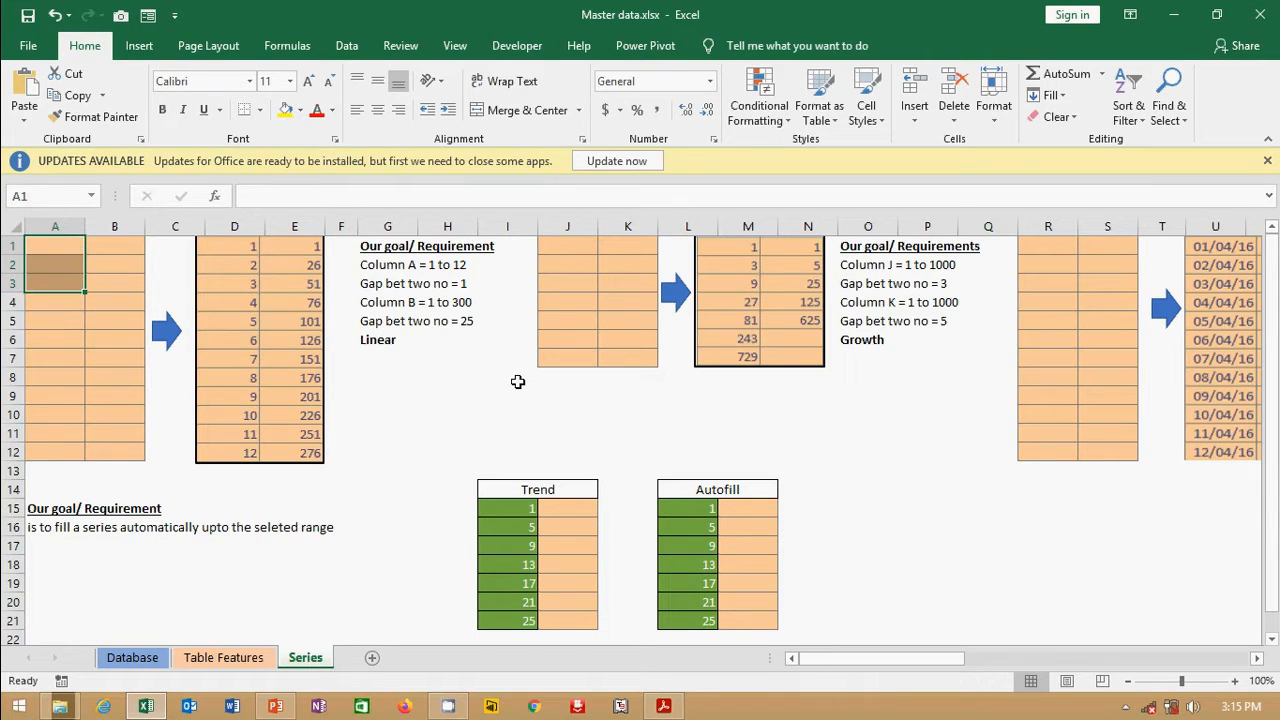
left_click(59, 247)
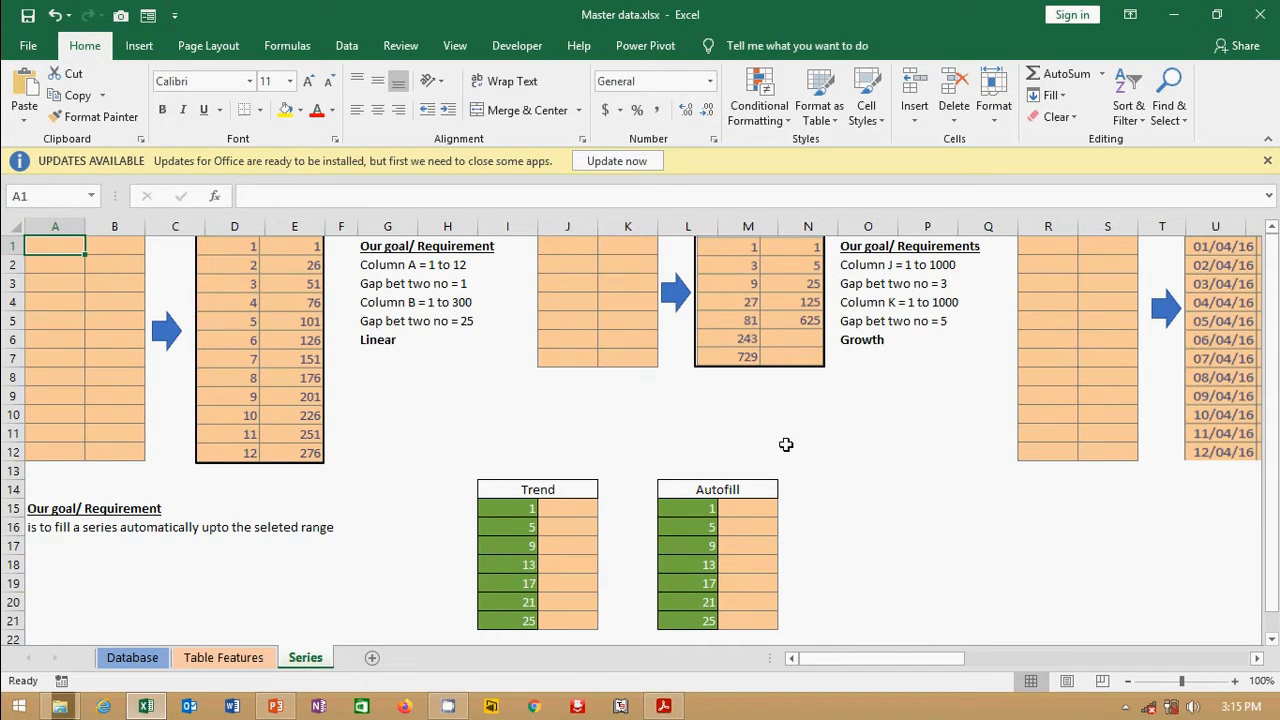
- Switch to Day6.pdf in Adobe Acrobat Reader to read the Fill Series notes, and return to the Excel workbook
key("alt+Tab")
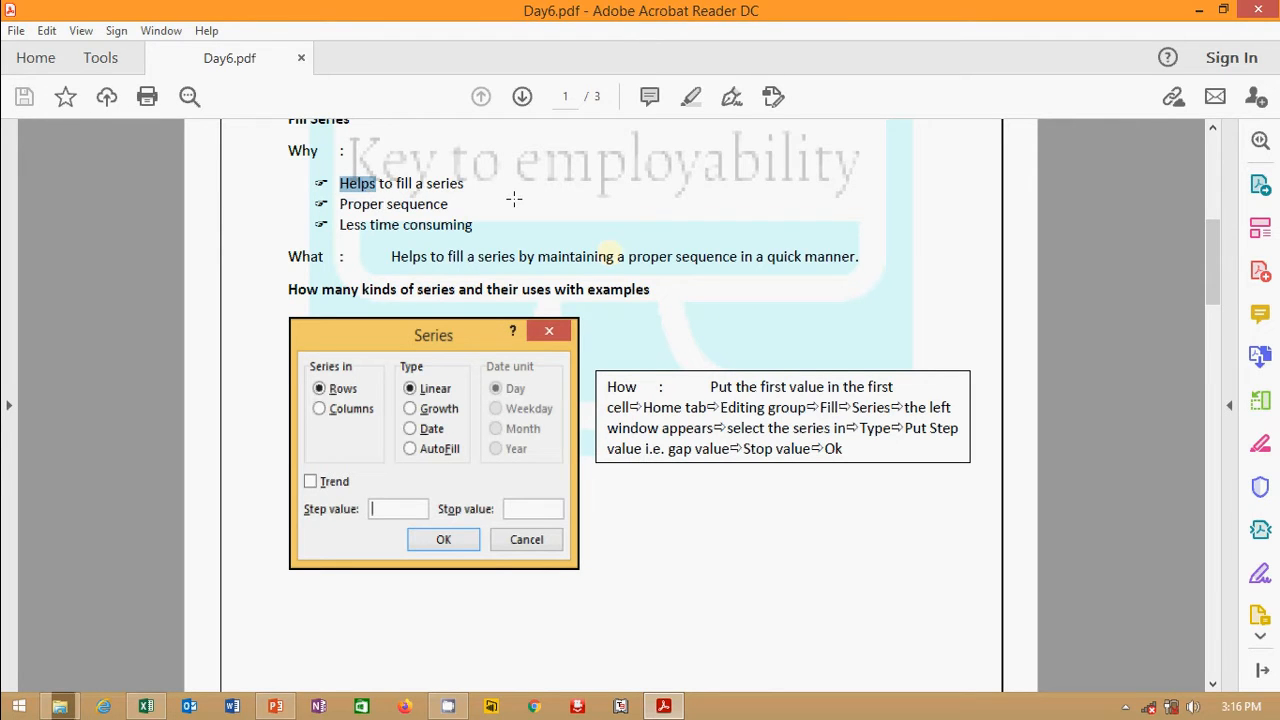
left_click(379, 210)
key("alt+Tab")
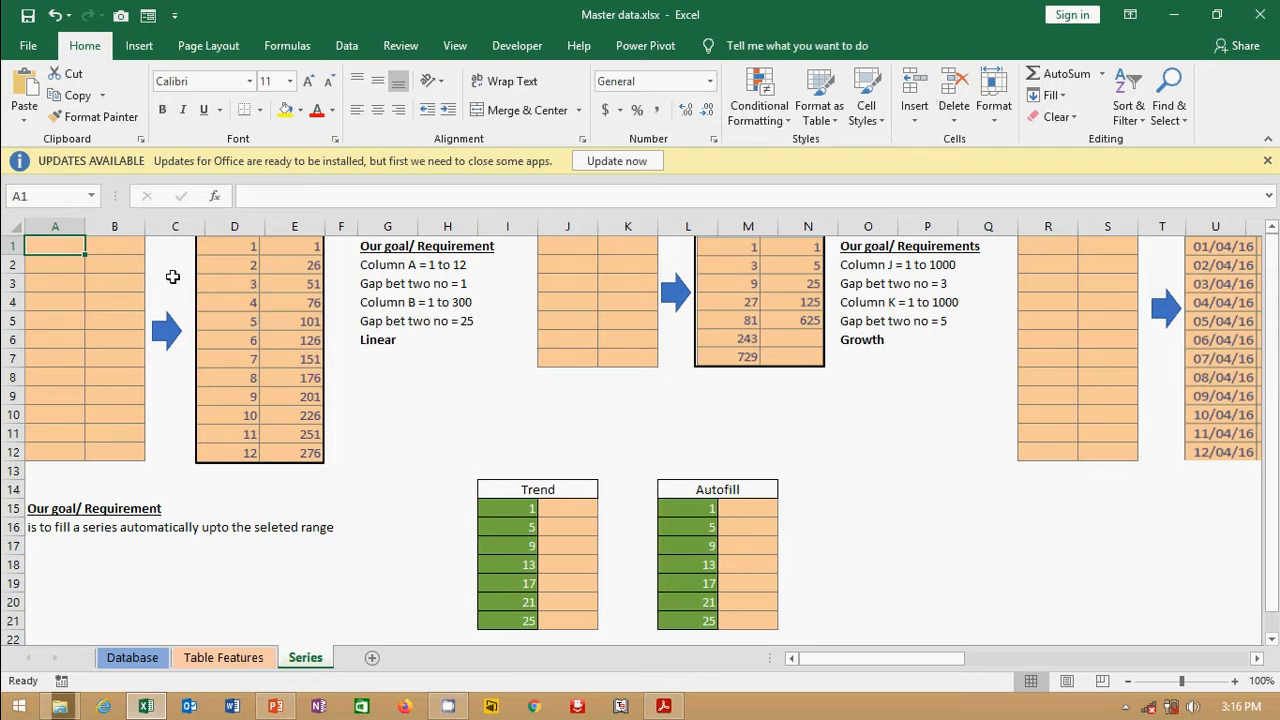
- Enter 1 in cell A1 as the first value of the linear series
type("1")
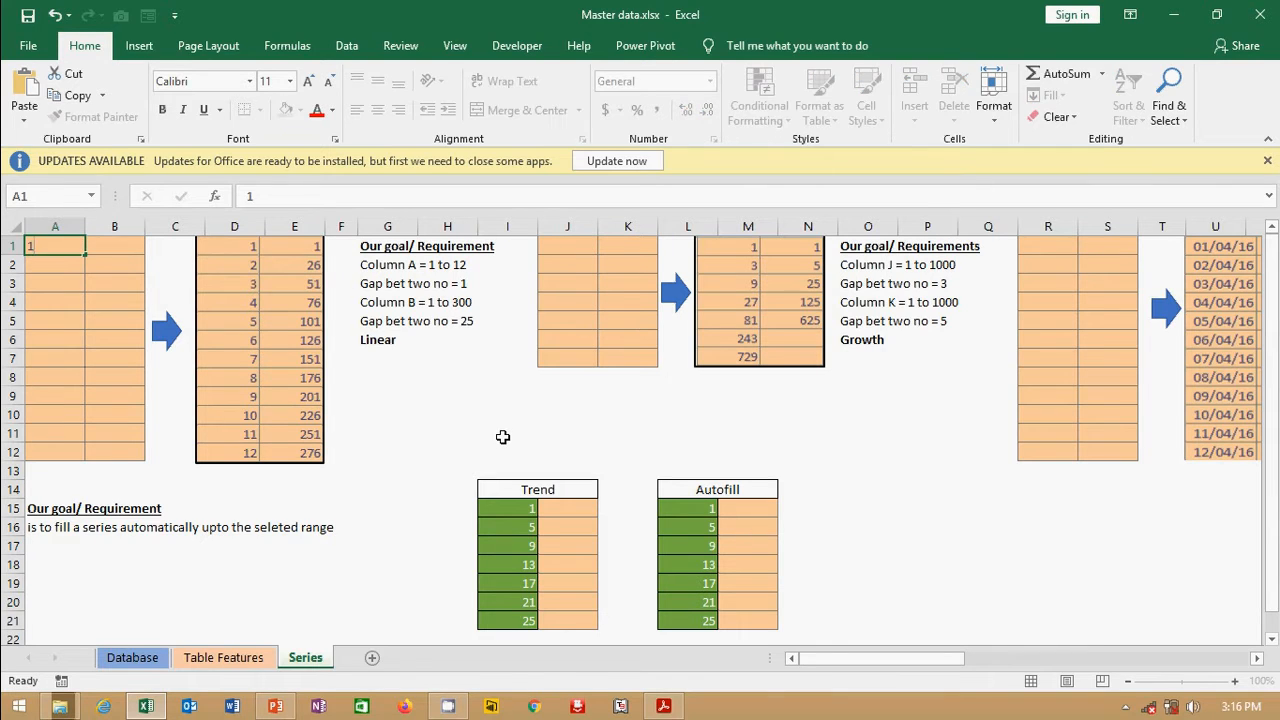
key("ctrl+Return")
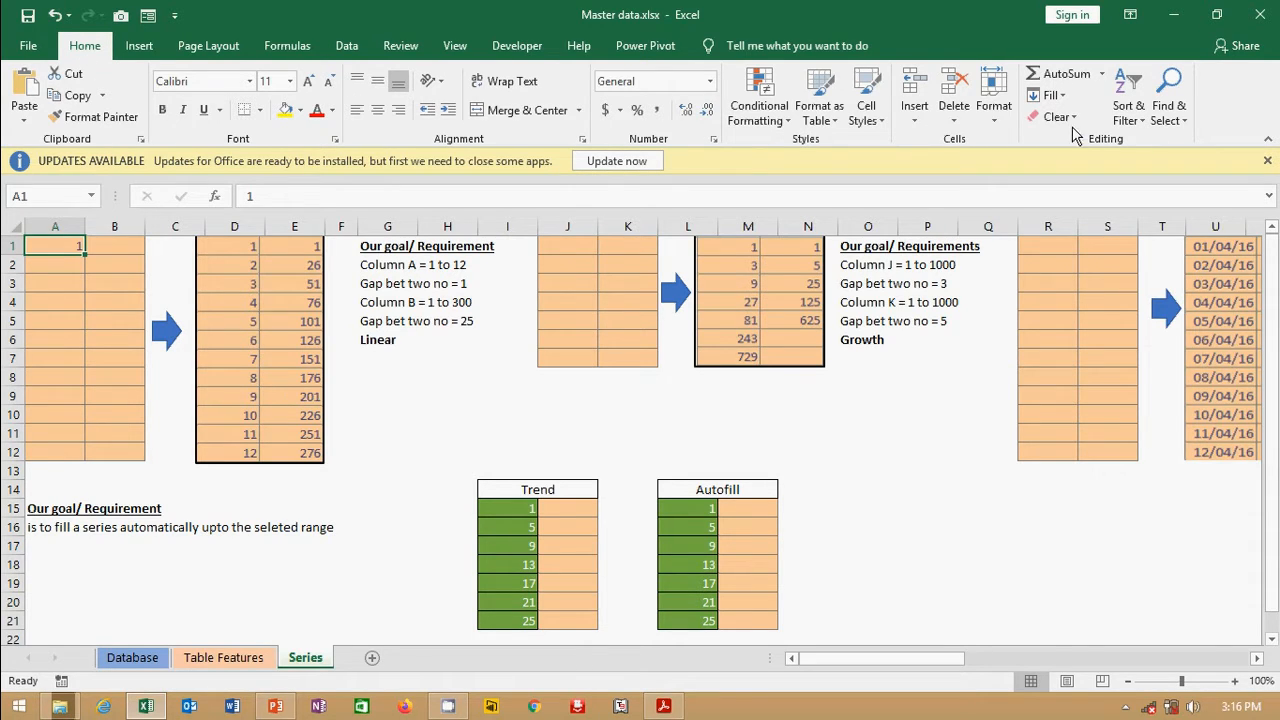
left_click(1058, 97)
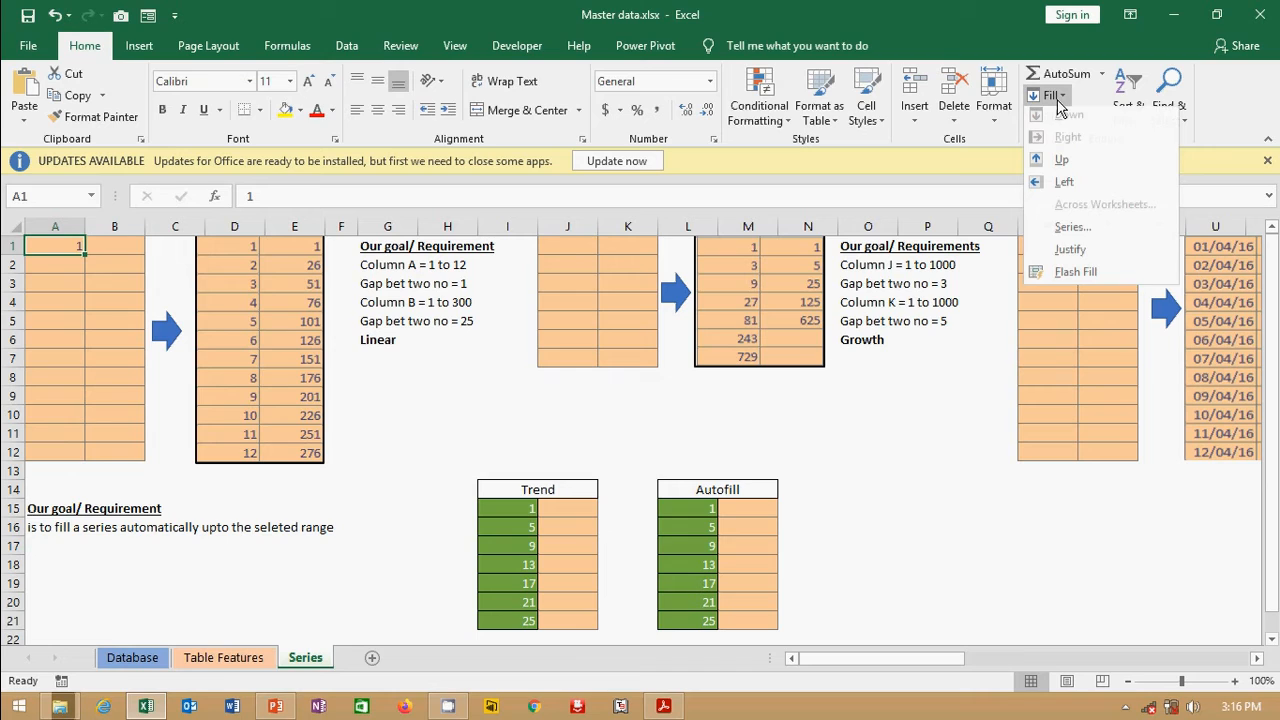
left_click(1072, 231)
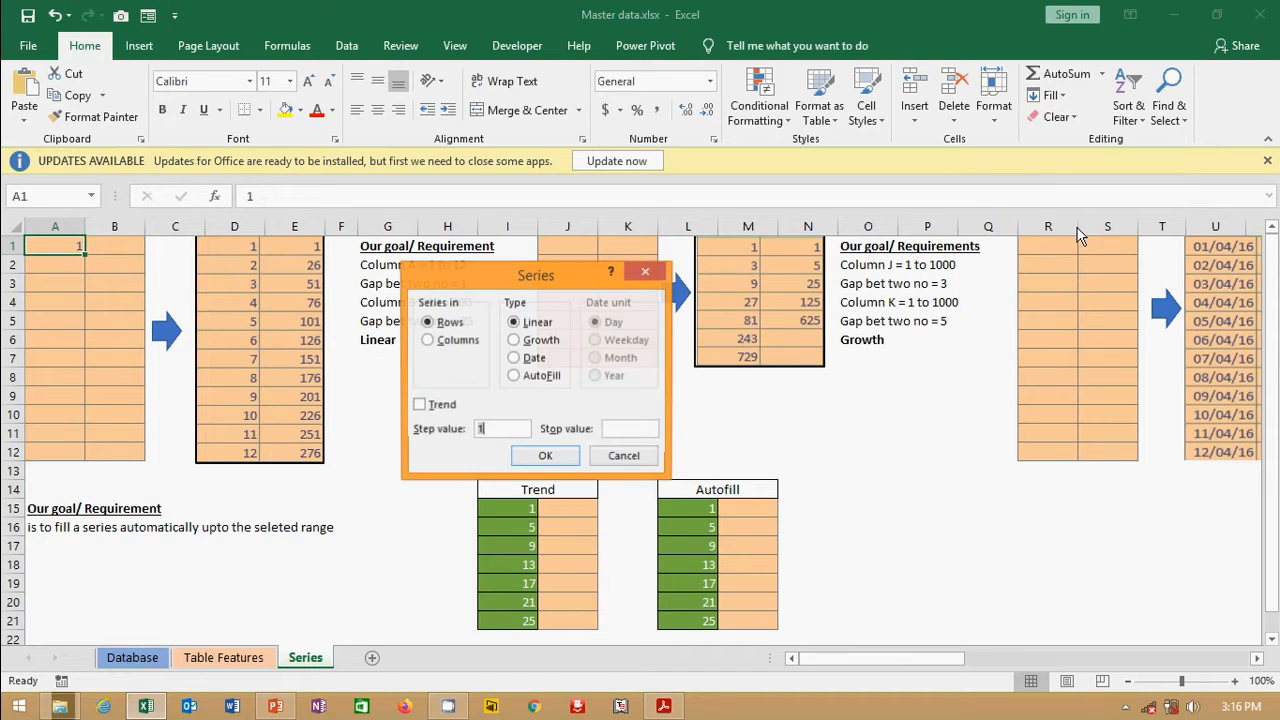
left_click(645, 271)
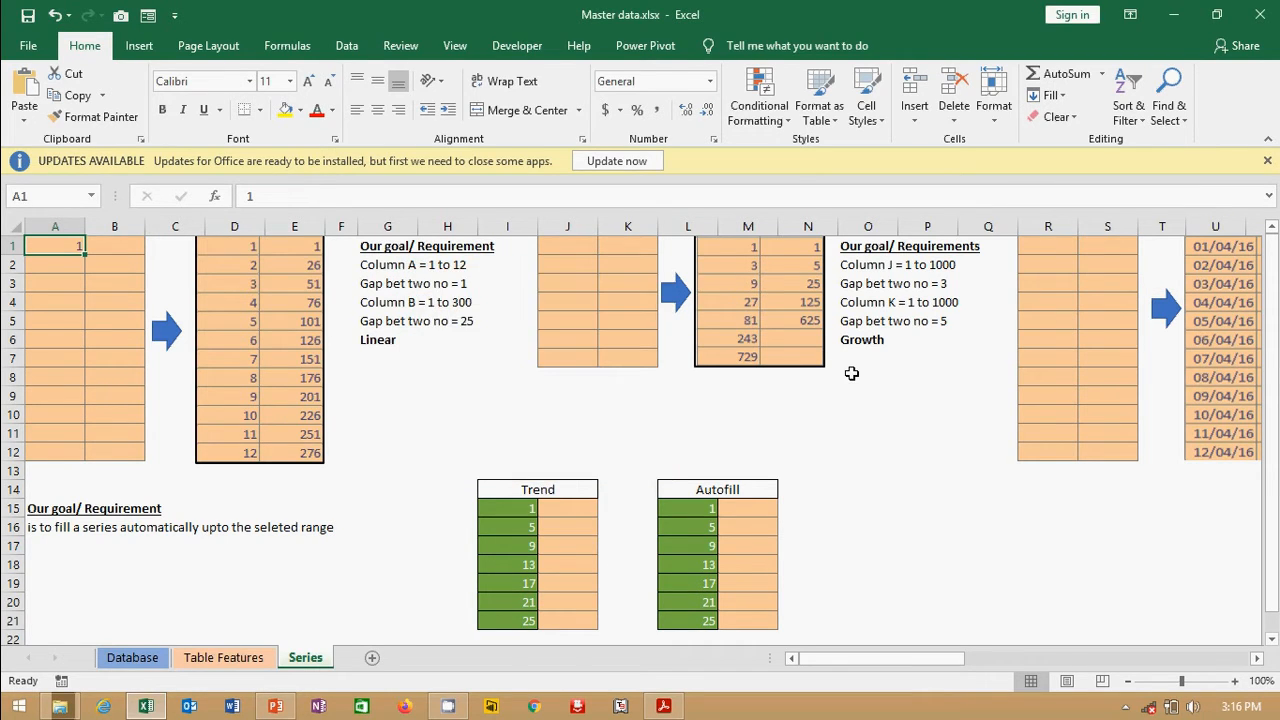
key("alt")
key("h")
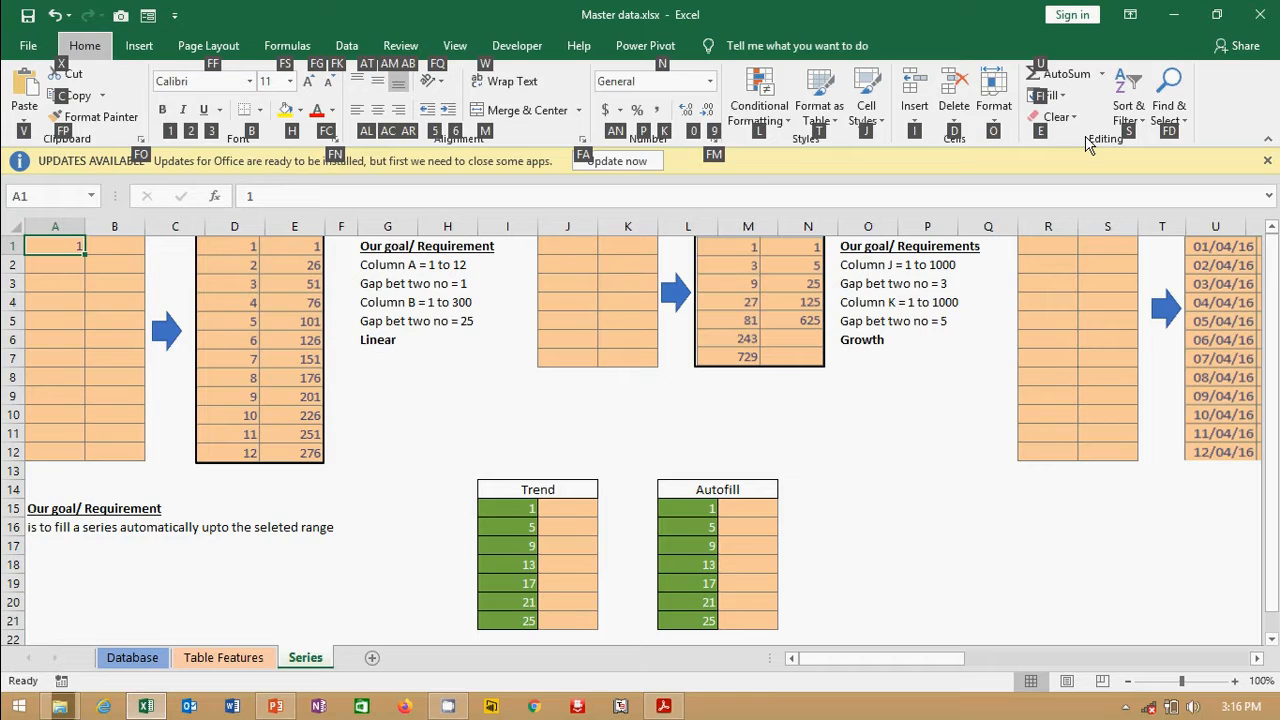
key("Escape")
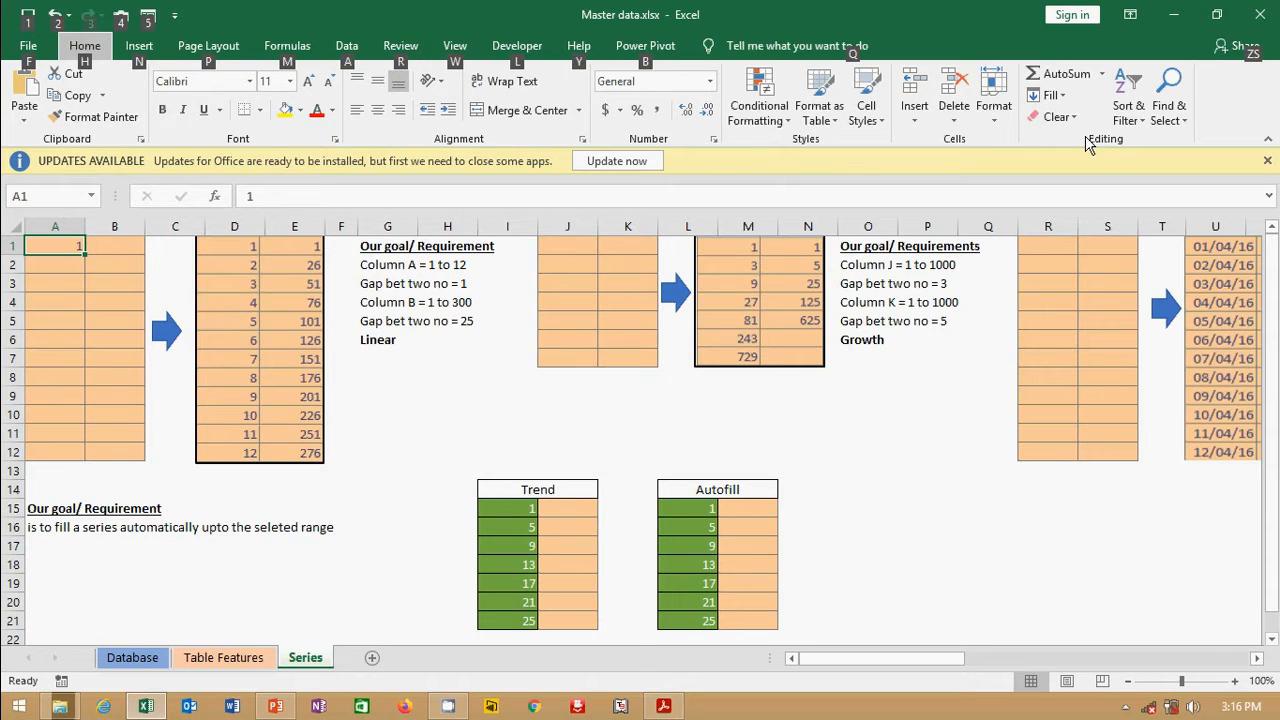
key("h")
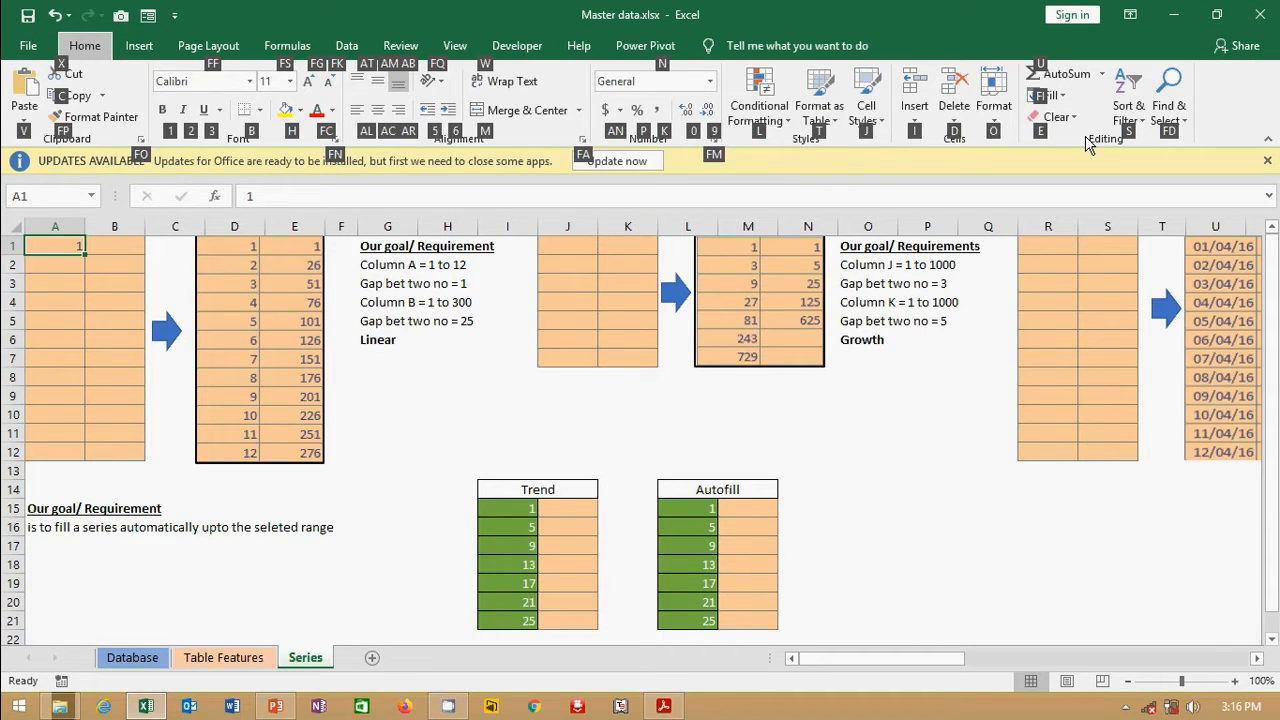
key("f")
key("i")
key("s")
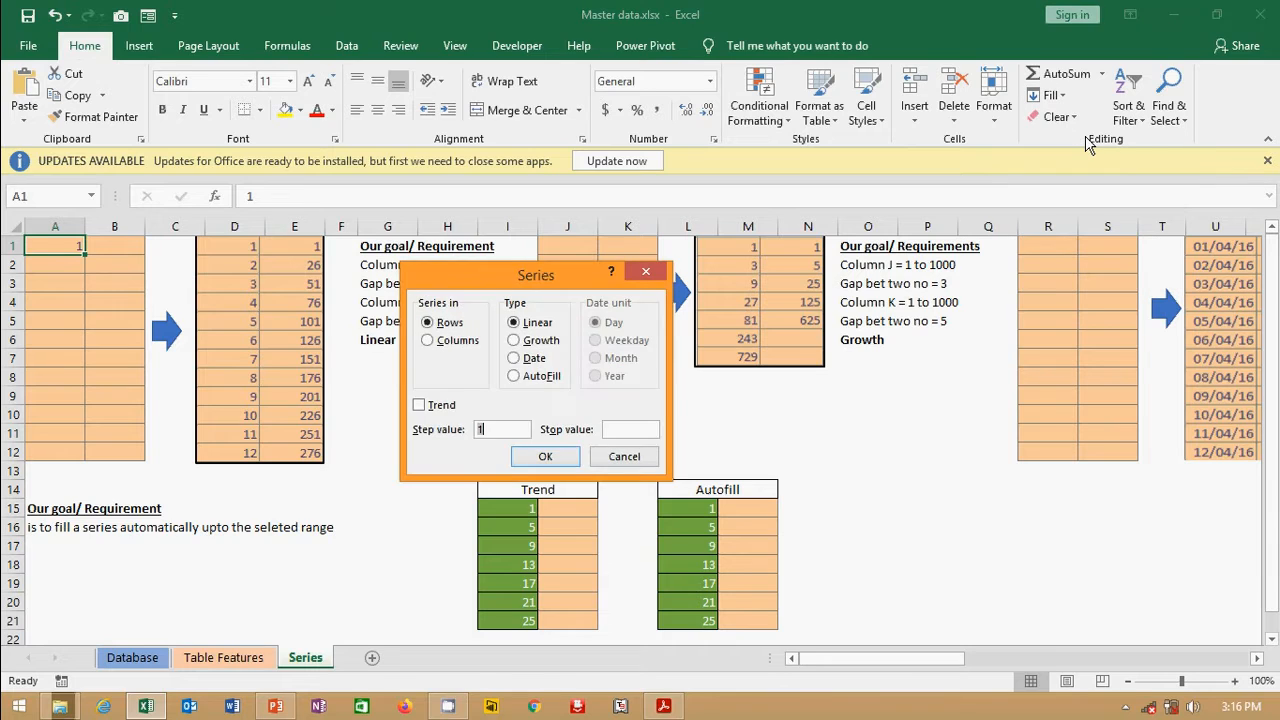
key("Escape")
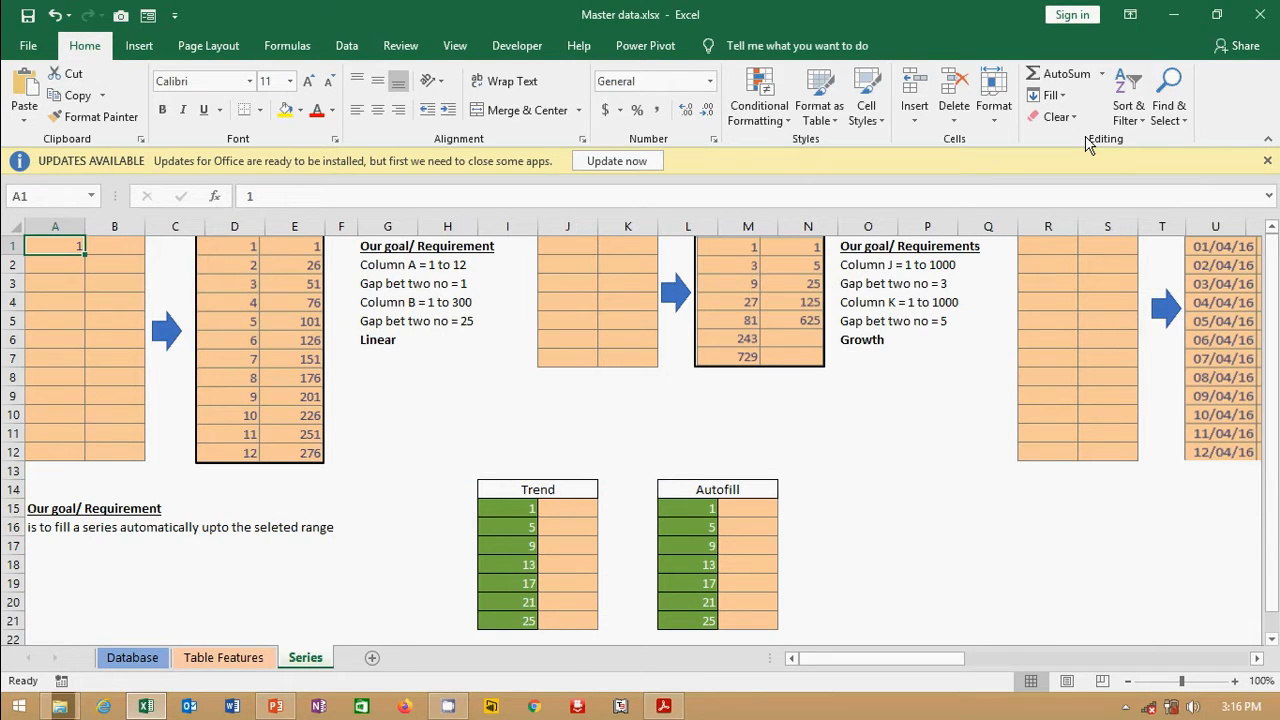
- Fill column A down from A1 with a linear series using step value 1 and stop value 12
key("alt+h")
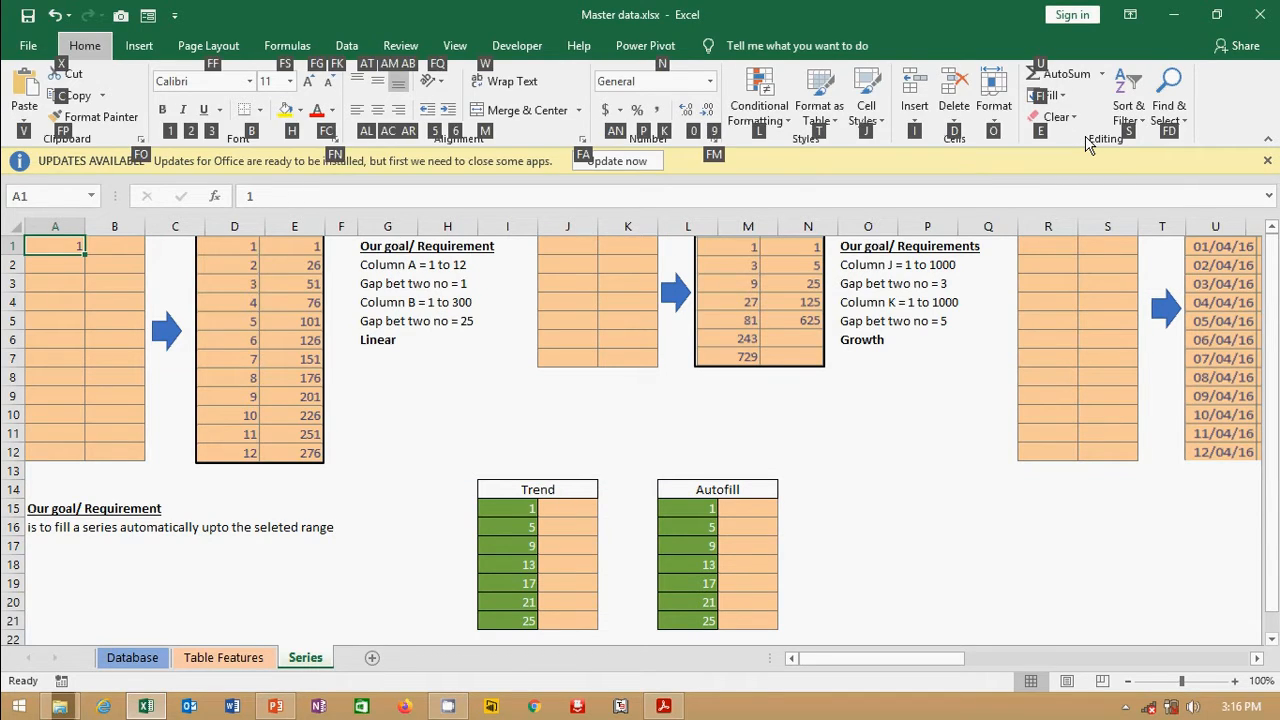
key("f")
key("i")
key("s")
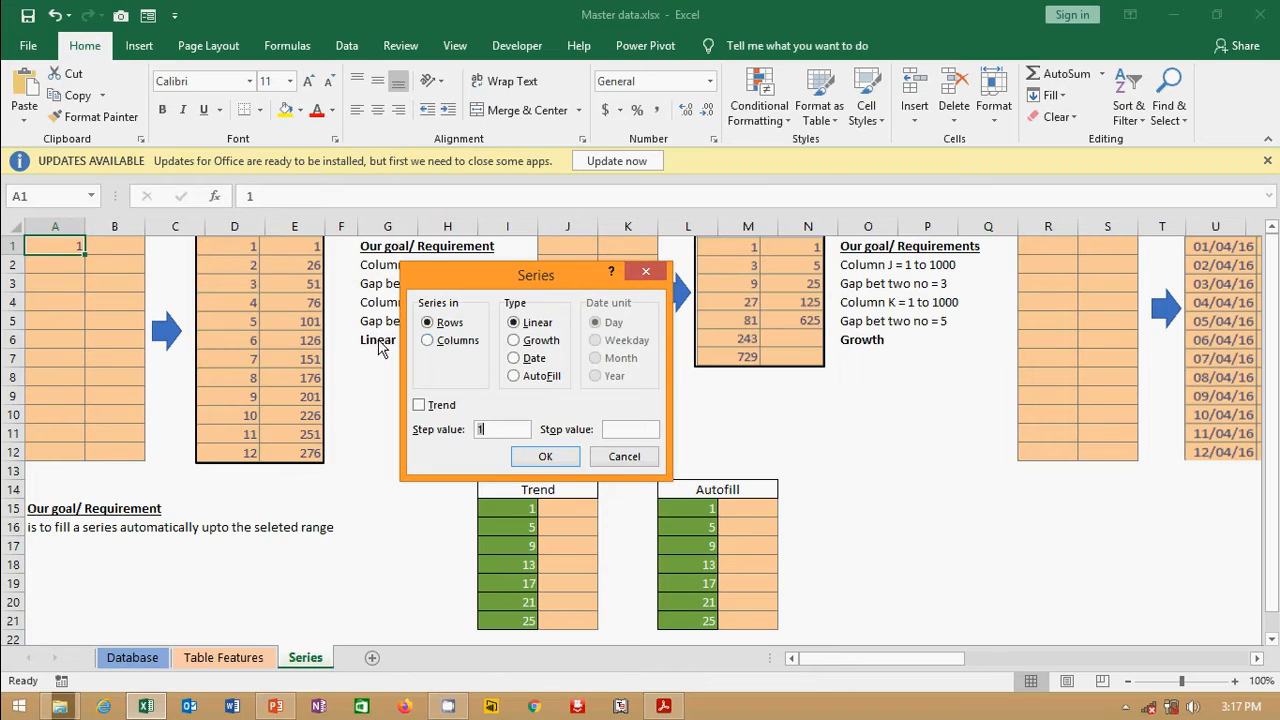
left_click(427, 343)
left_click_drag(467, 284, 581, 314)
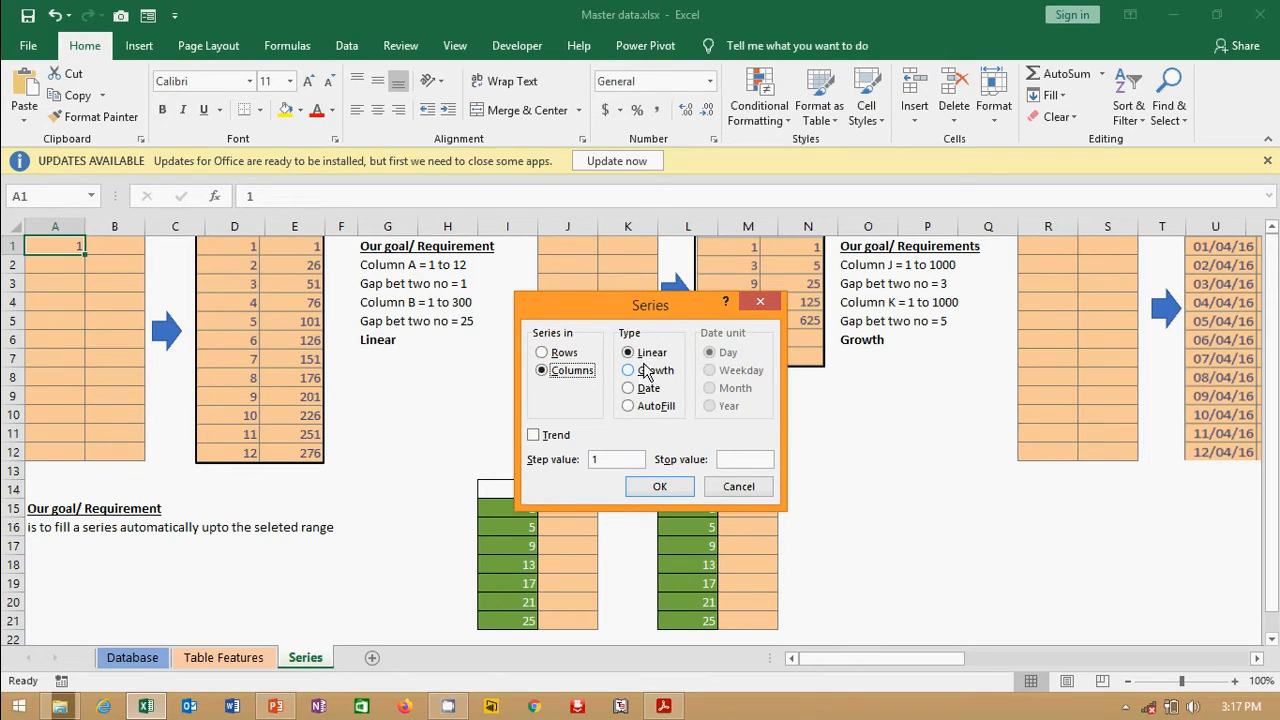
left_click(616, 460)
left_click(733, 461)
type("12")
left_click(660, 486)
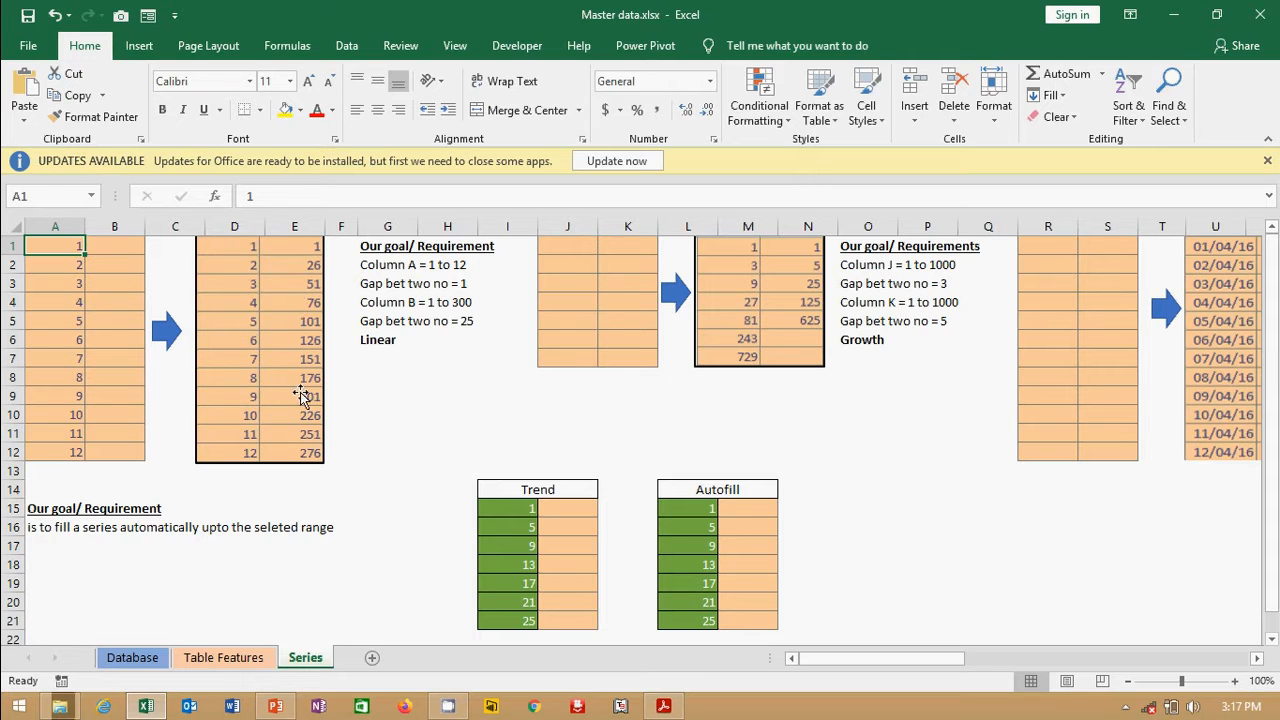
- Enter 1 in cell J1 as the first value of the growth series
left_click_drag(835, 660, 876, 663)
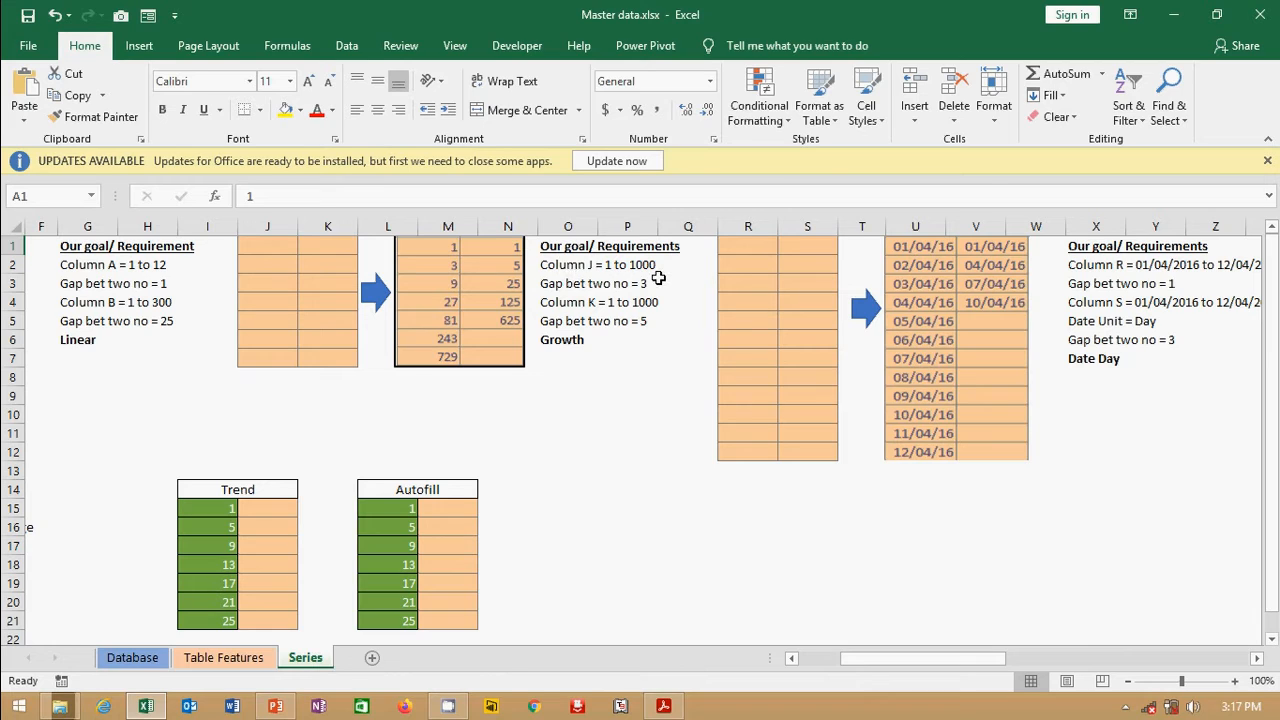
left_click_drag(283, 245, 285, 355)
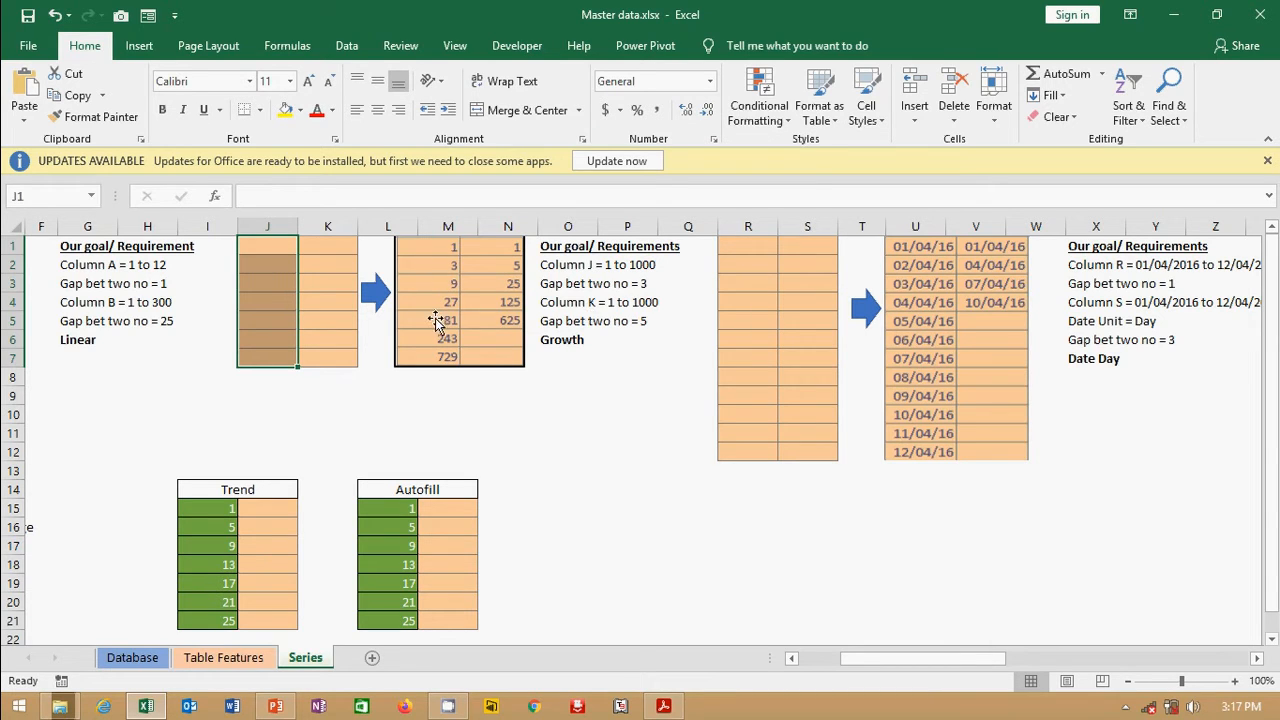
left_click(449, 291)
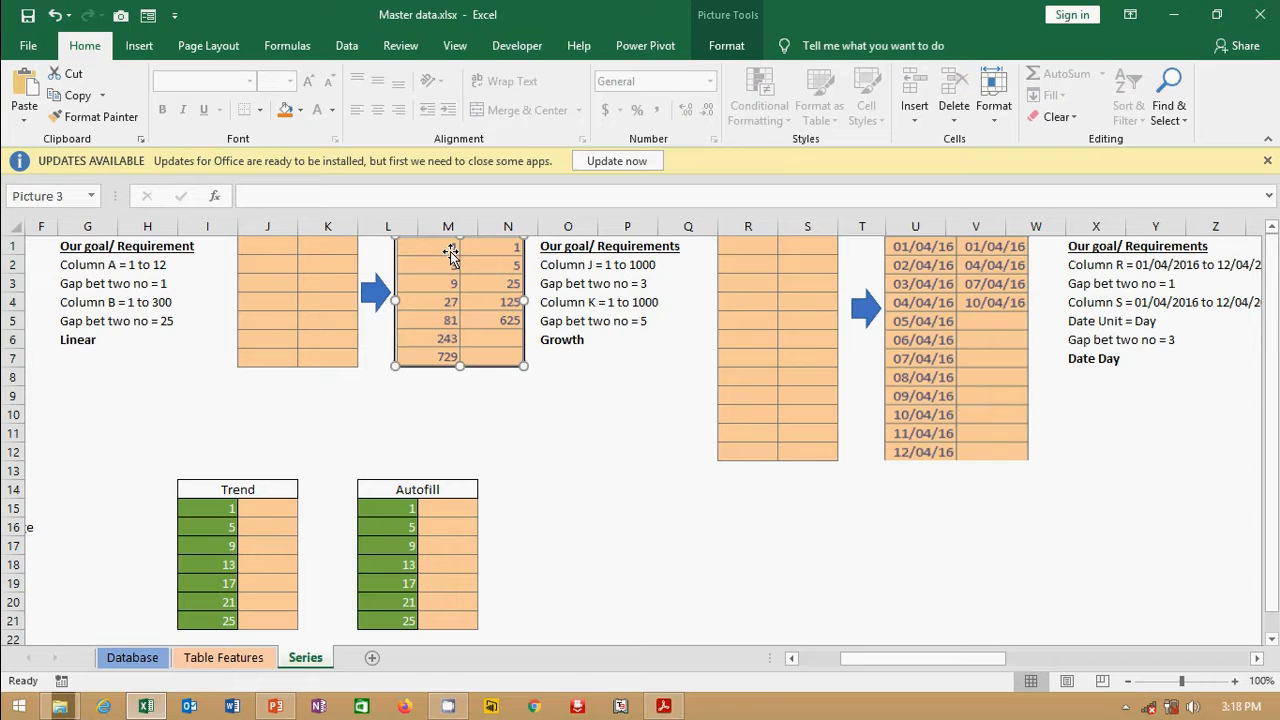
left_click(538, 387)
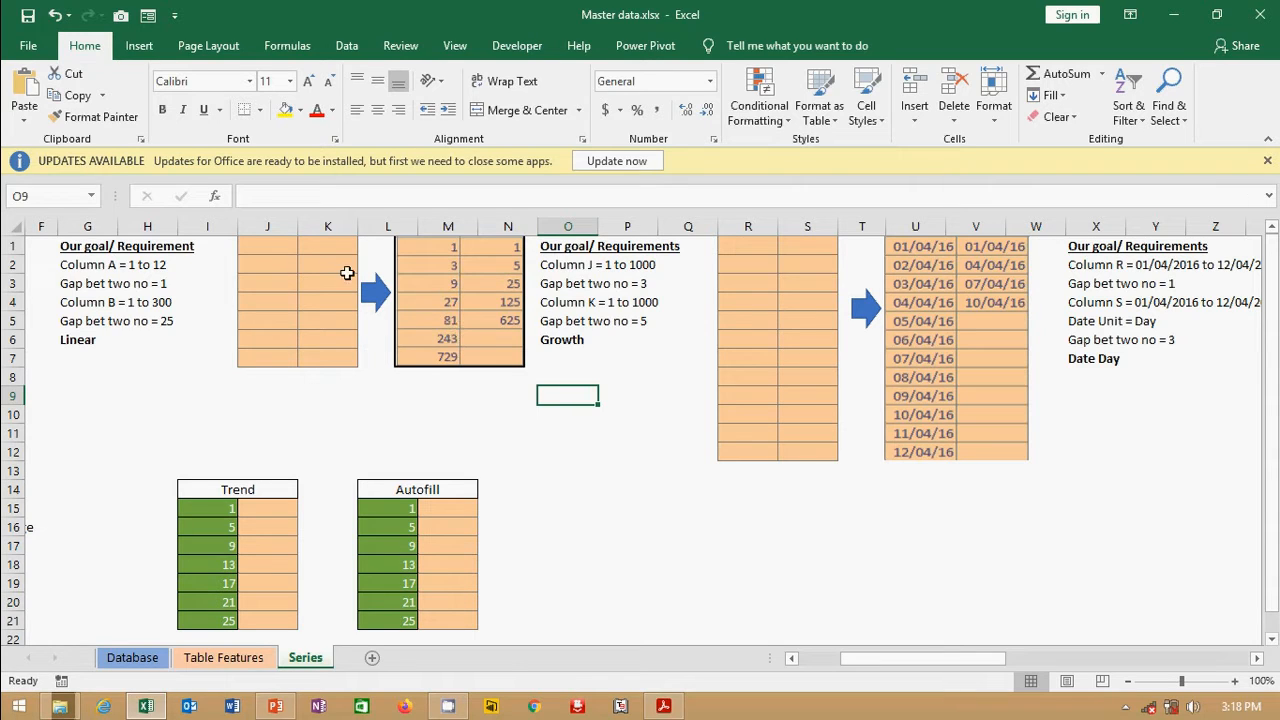
left_click_drag(291, 257, 290, 254)
left_click(290, 254)
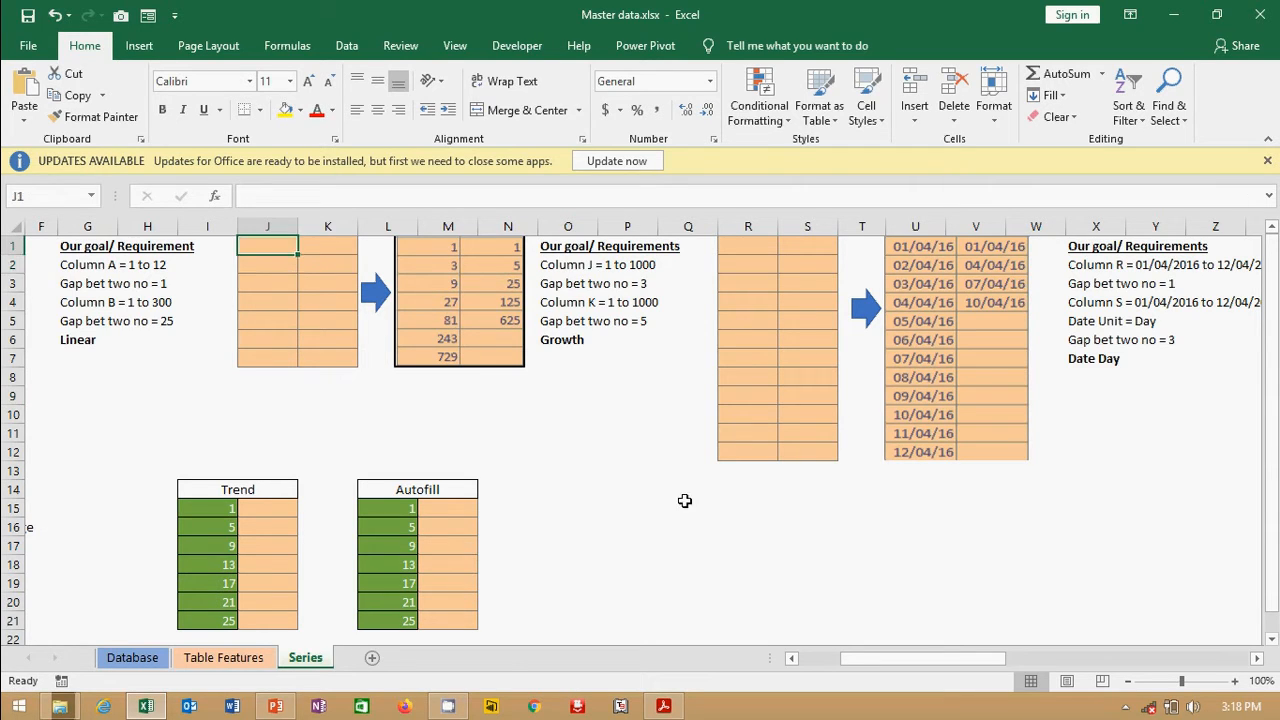
type("1")
key("Return")
key("Up")
- Fill column J down from J1 with a growth series using step value 3 and stop value 1000
key("alt+h")
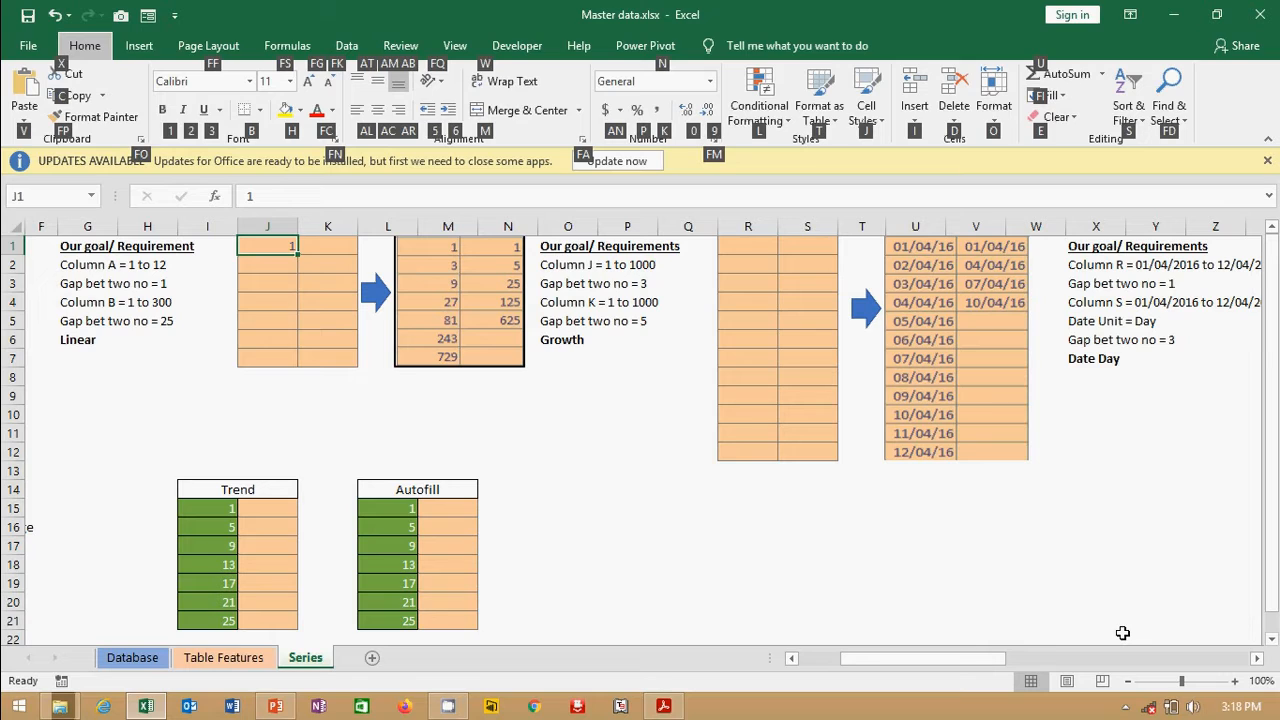
key("f")
key("i")
key("s")
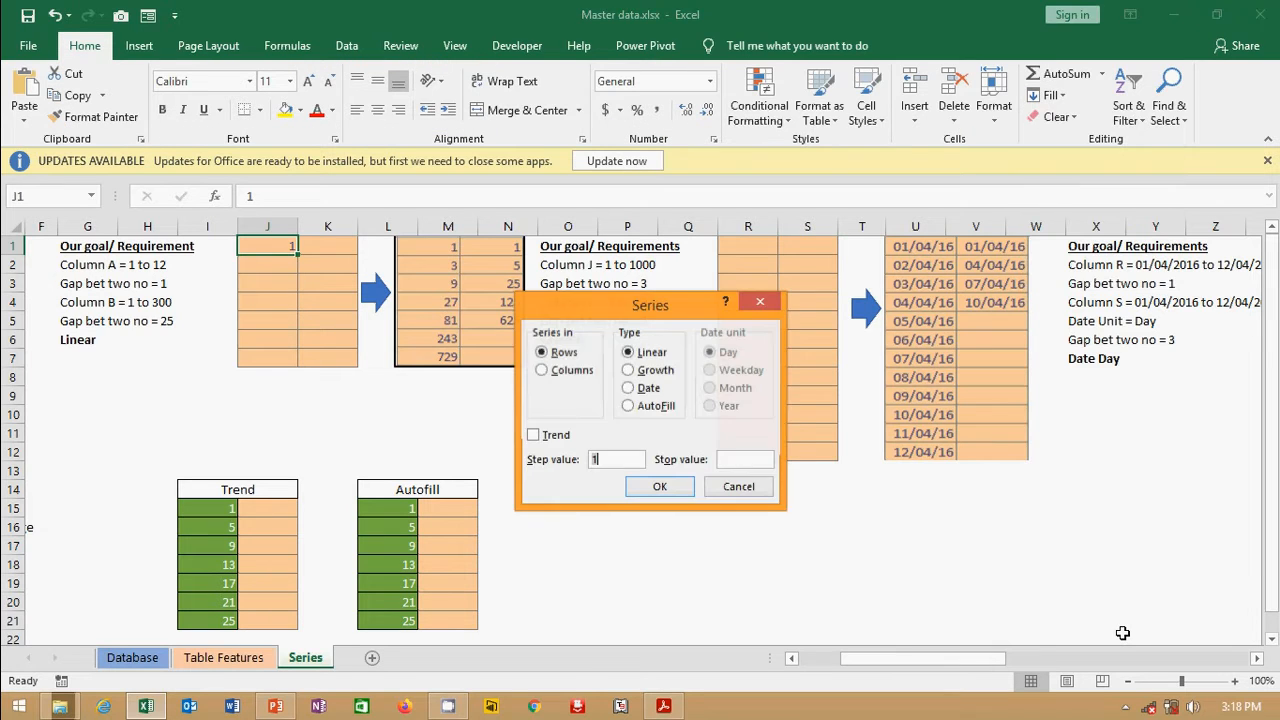
left_click(630, 372)
left_click(542, 373)
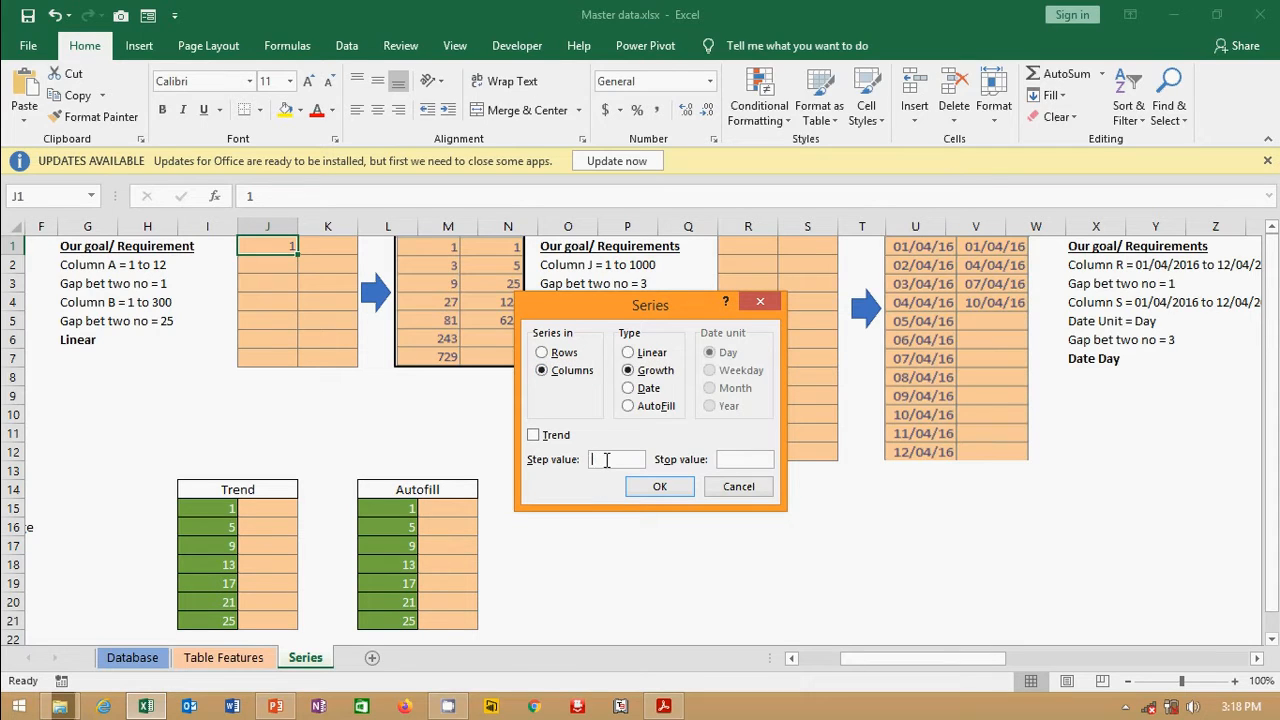
left_click(731, 459)
type("1000")
left_click(660, 487)
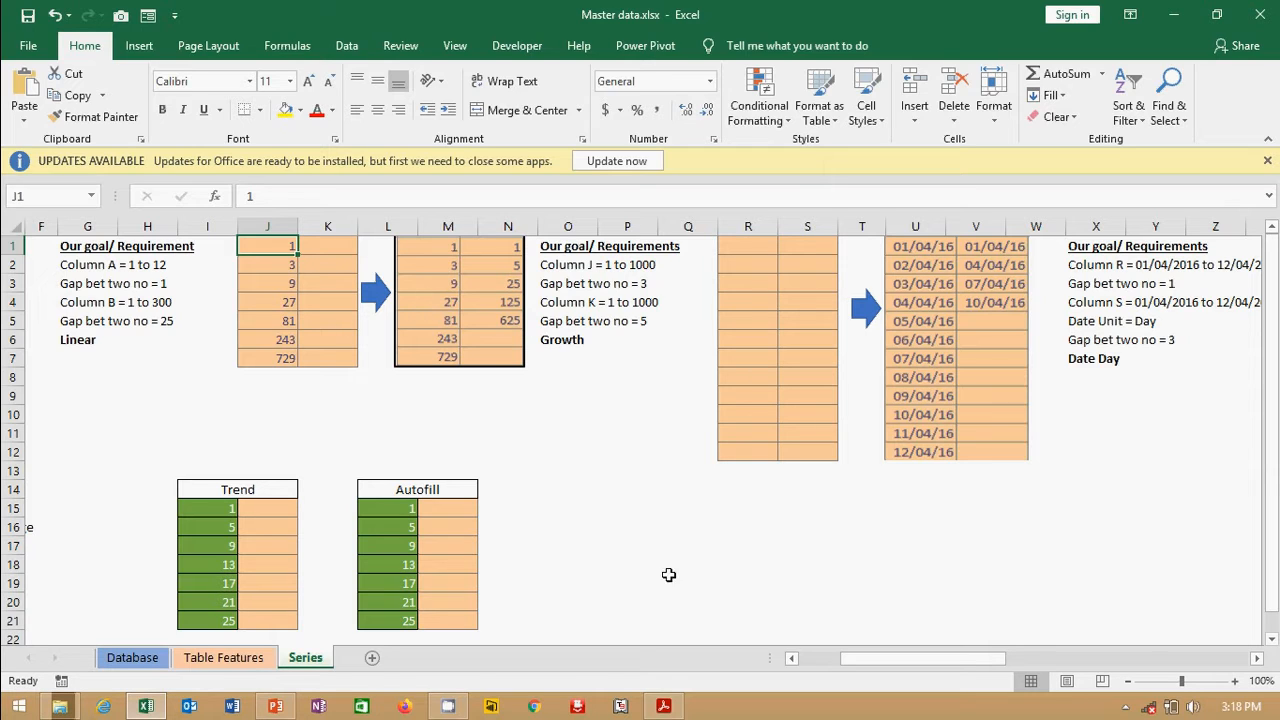
- Enter the date 01/04/2016 in cell R1 as the first value of the date series
left_click(1257, 658)
left_click(1257, 658)
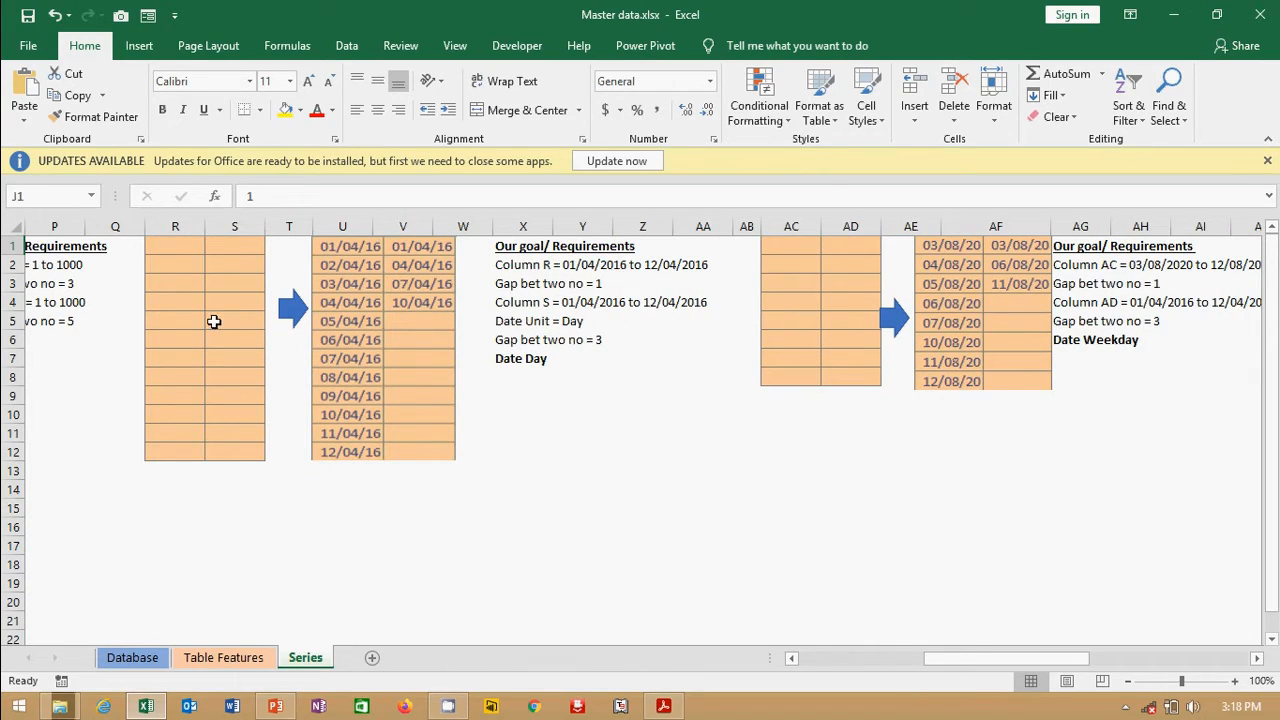
left_click_drag(175, 245, 177, 455)
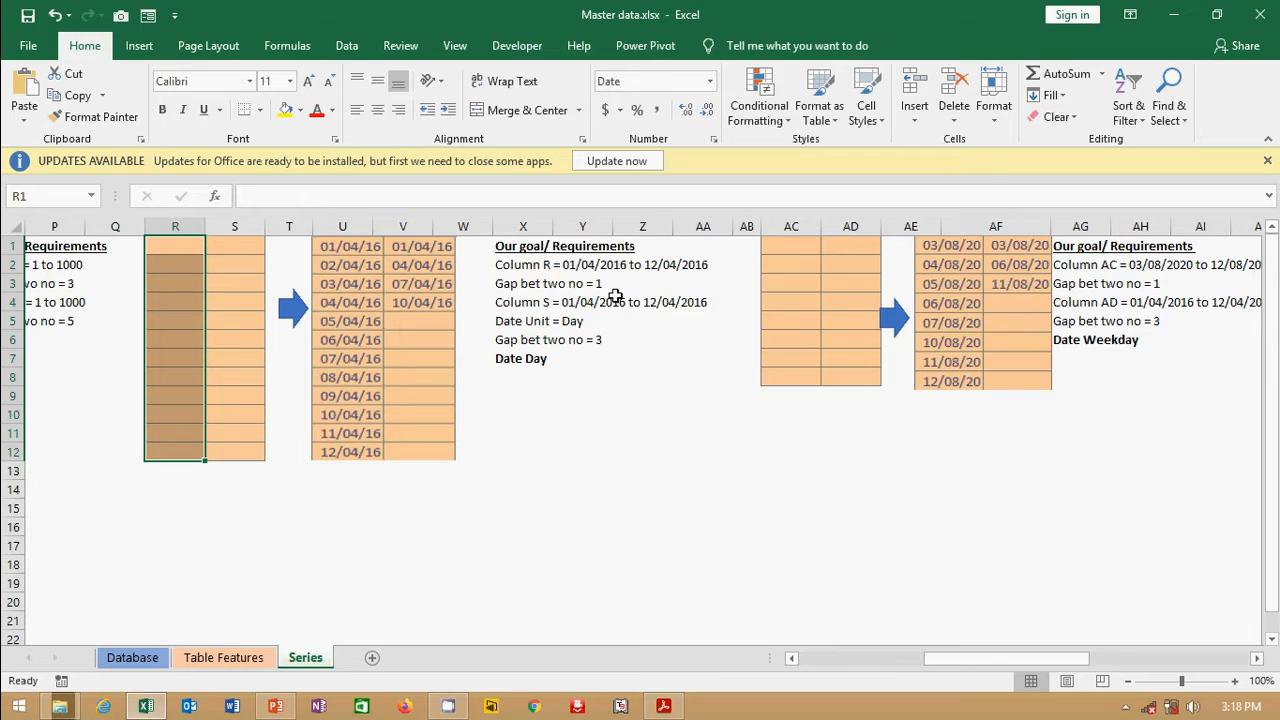
left_click(190, 246)
type("01/04/2016")
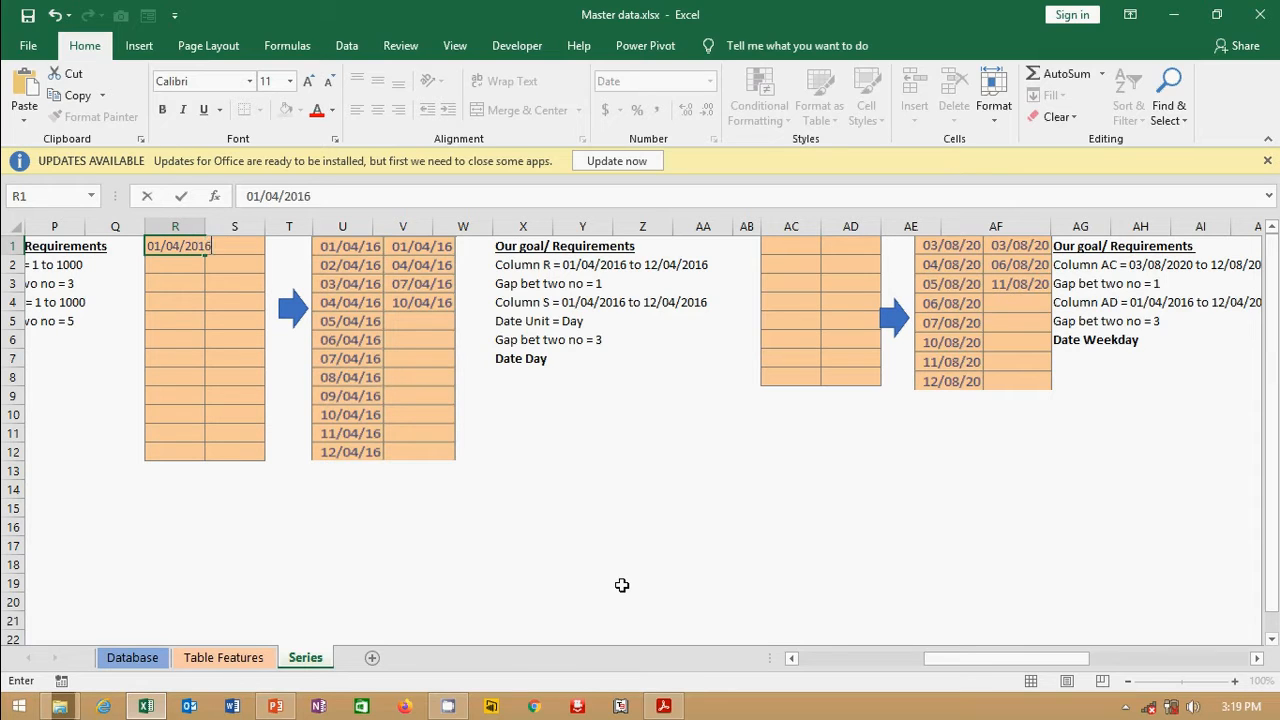
key("ctrl+Return")
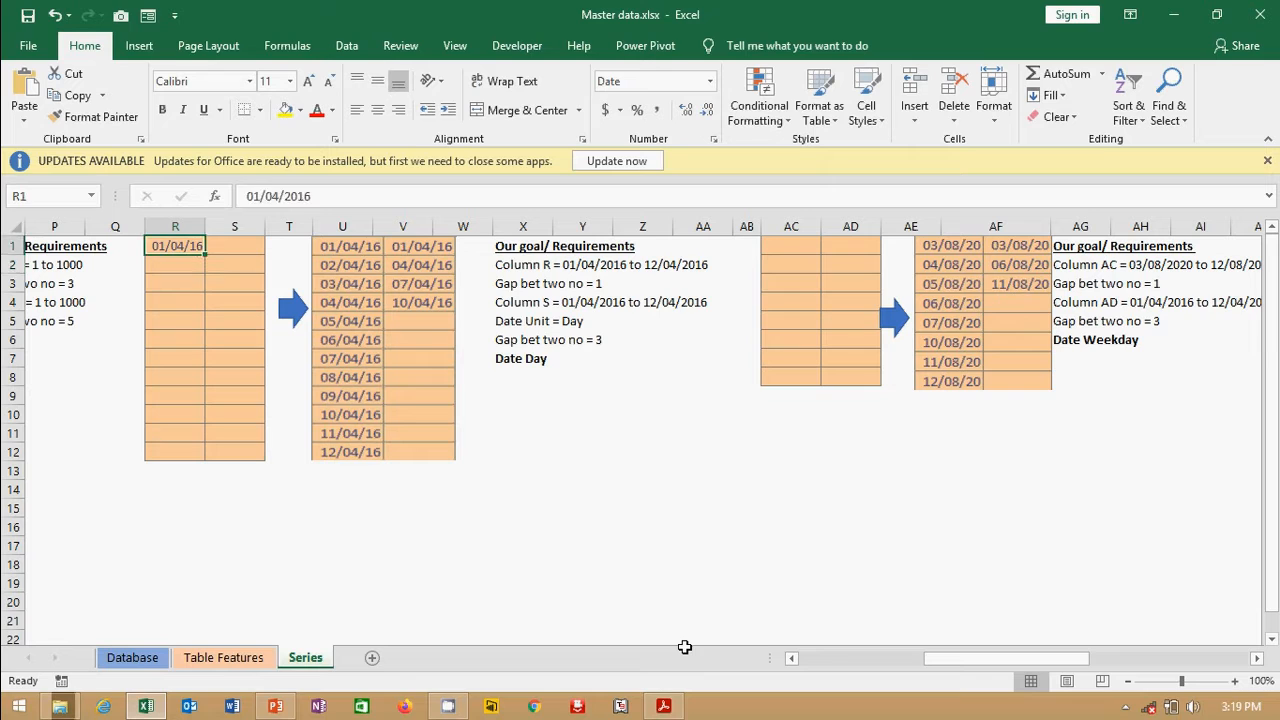
key("alt")
key("h")
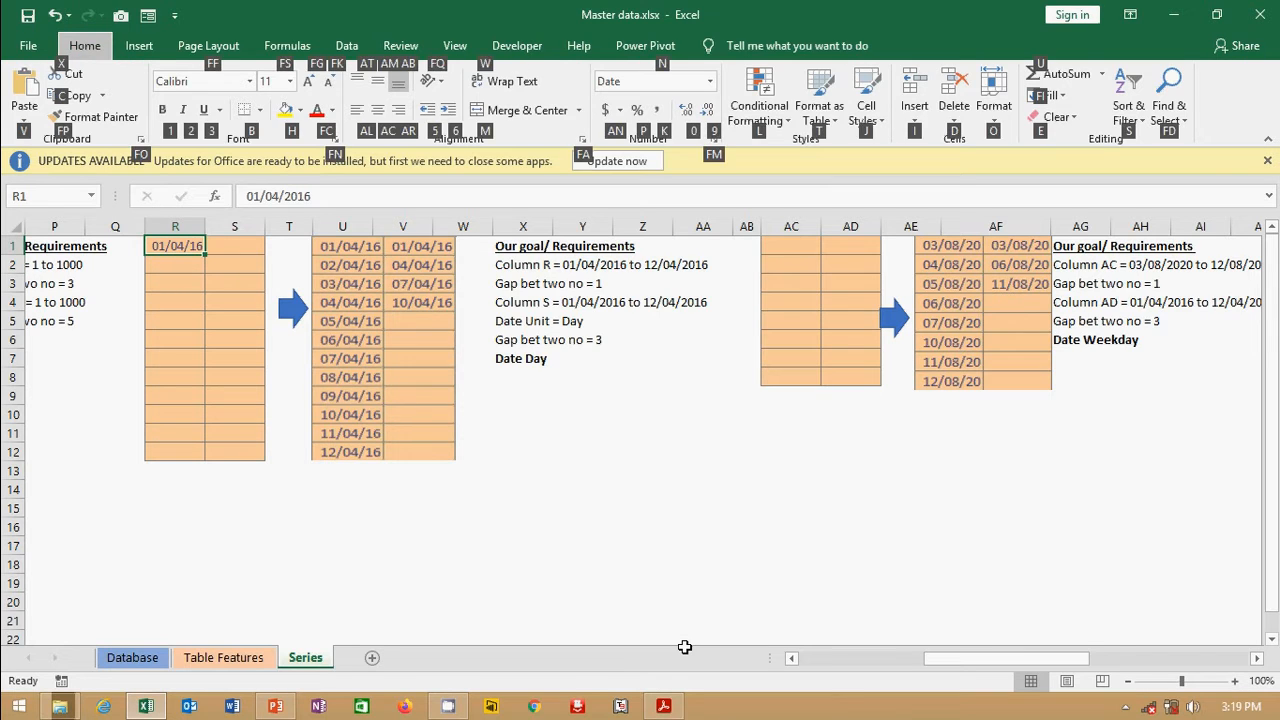
key("s")
key("s")
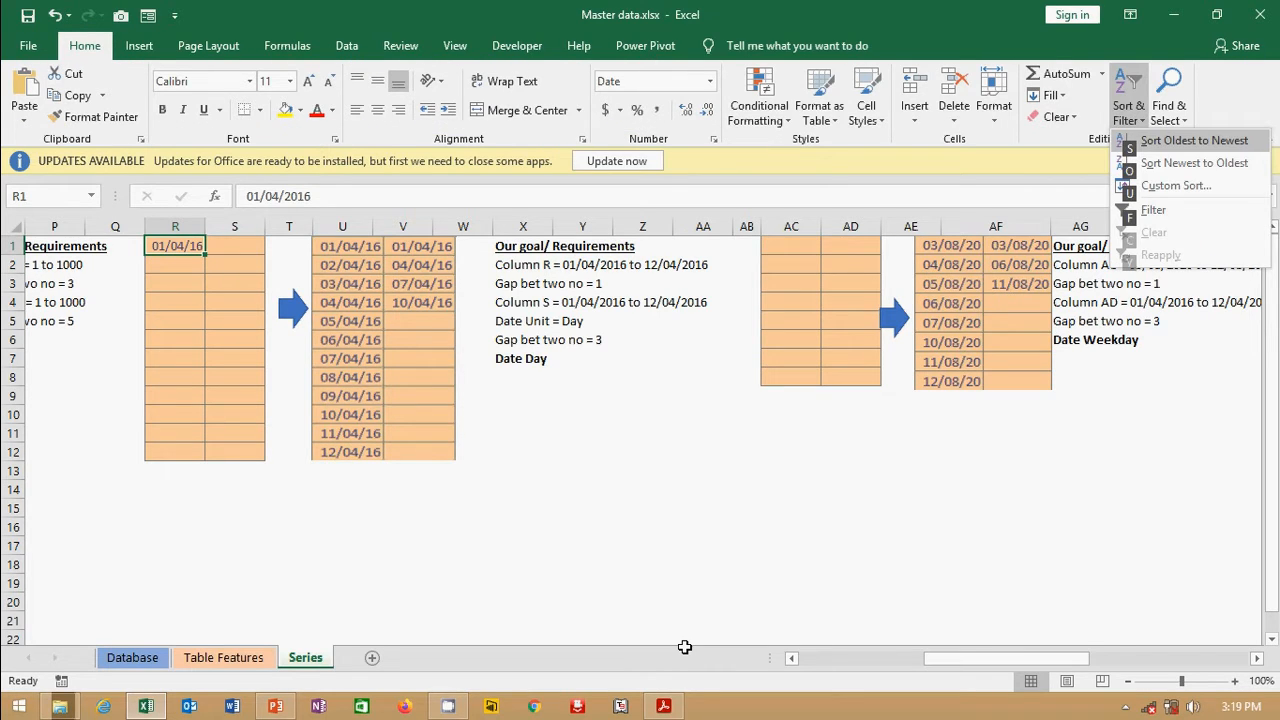
key("Escape")
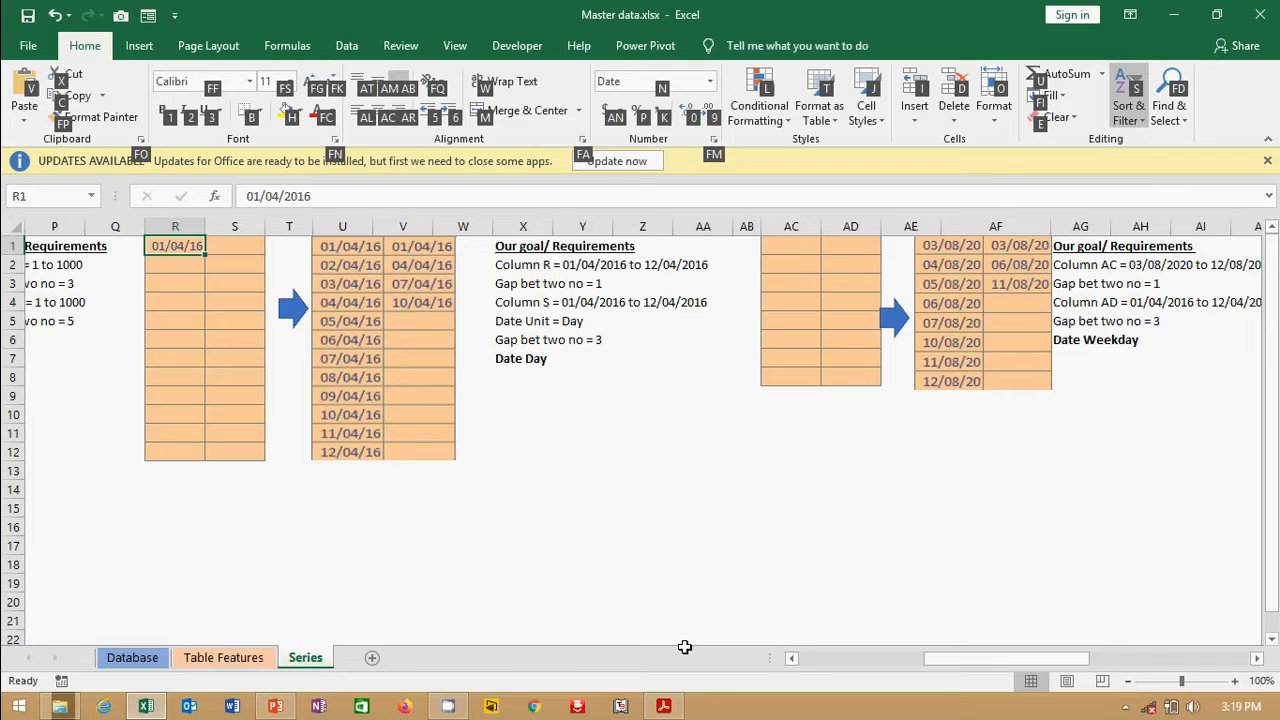
key("Escape")
- Fill column R down from R1 with a date series by day, using step value 1 and stop value 12/04/2016
key("h")
key("f")
key("i")
key("s")
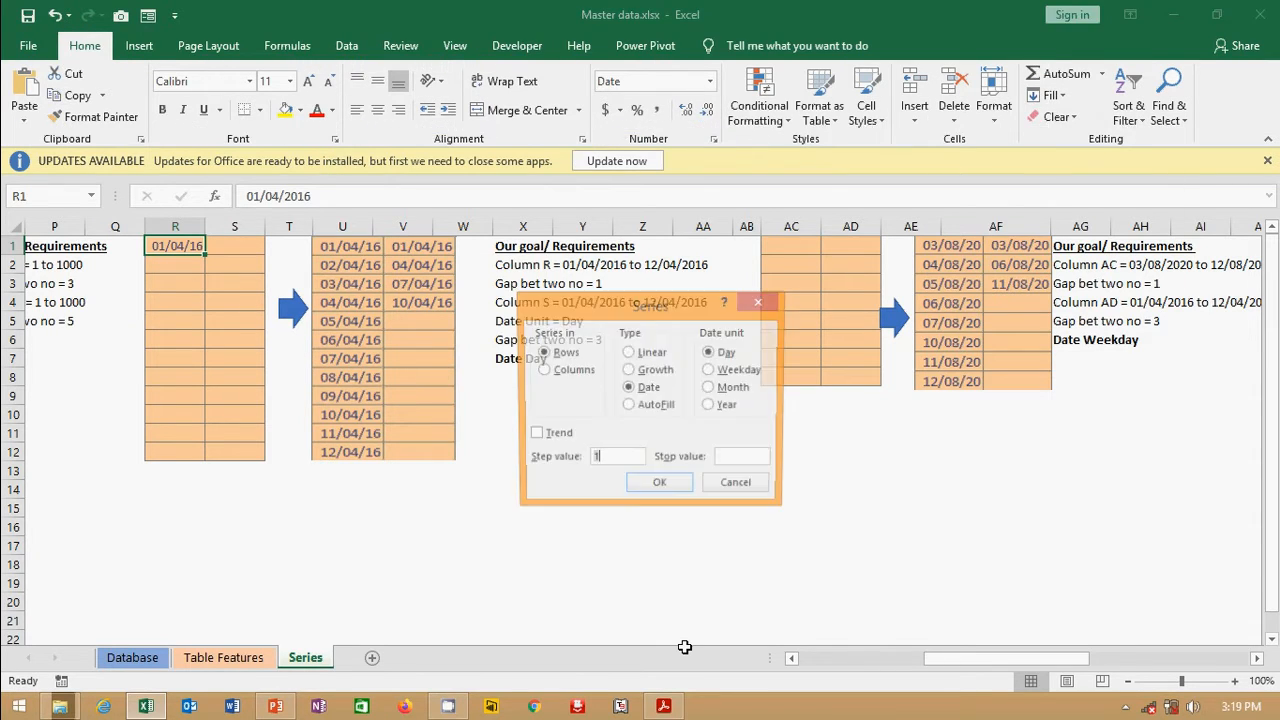
left_click(542, 371)
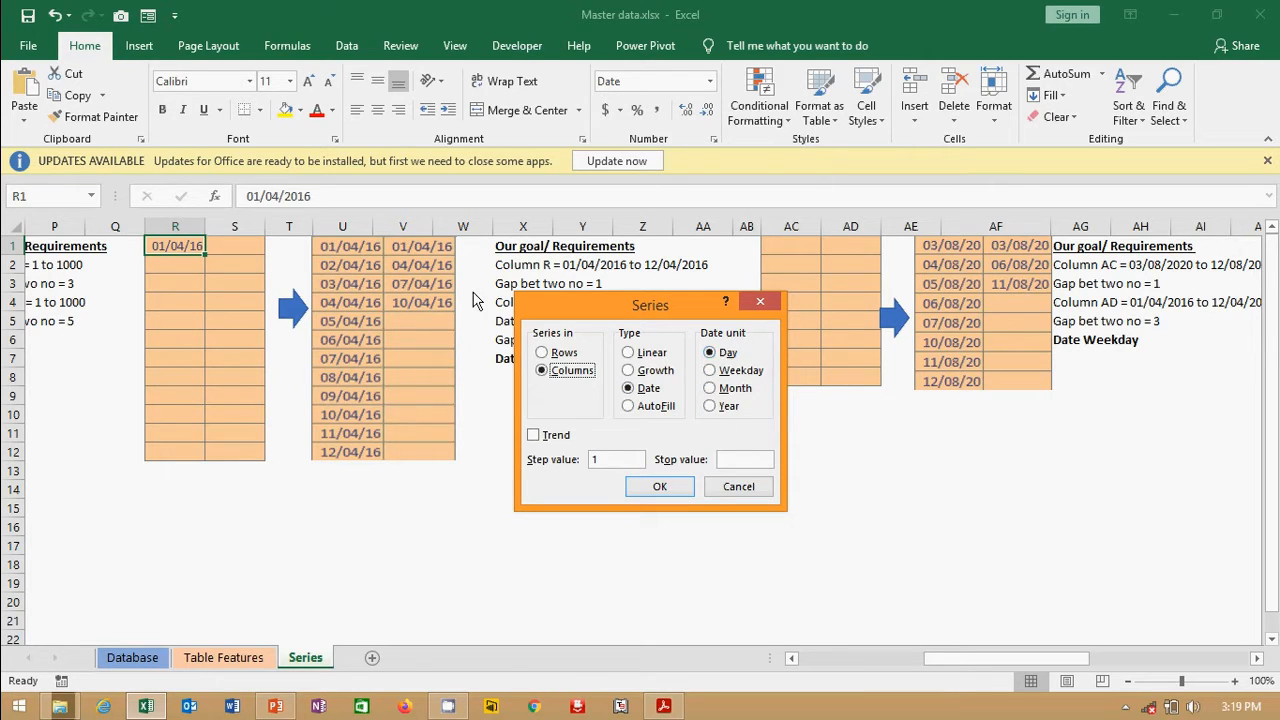
left_click_drag(553, 295, 560, 319)
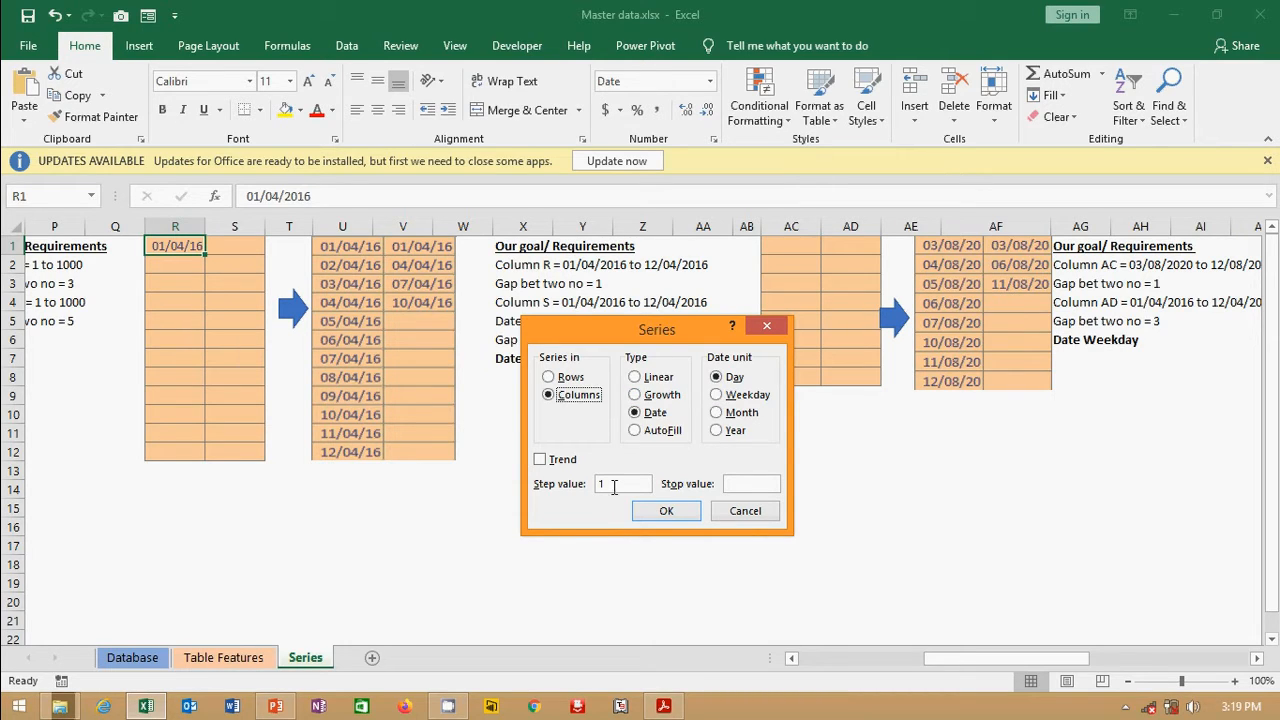
left_click(746, 488)
type("12/04/2016")
key("Return")
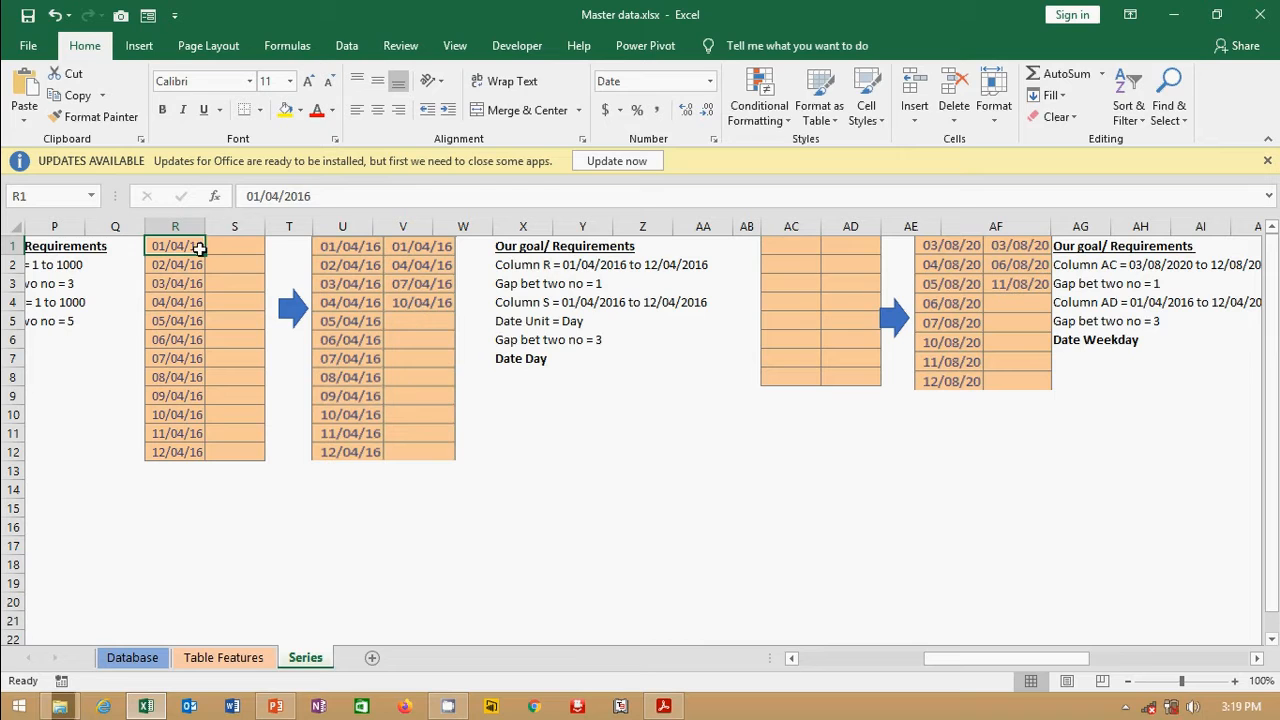
- Enter 03/082020 in cell AC1 as the first value of the weekday date series
left_click_drag(1050, 661, 1126, 667)
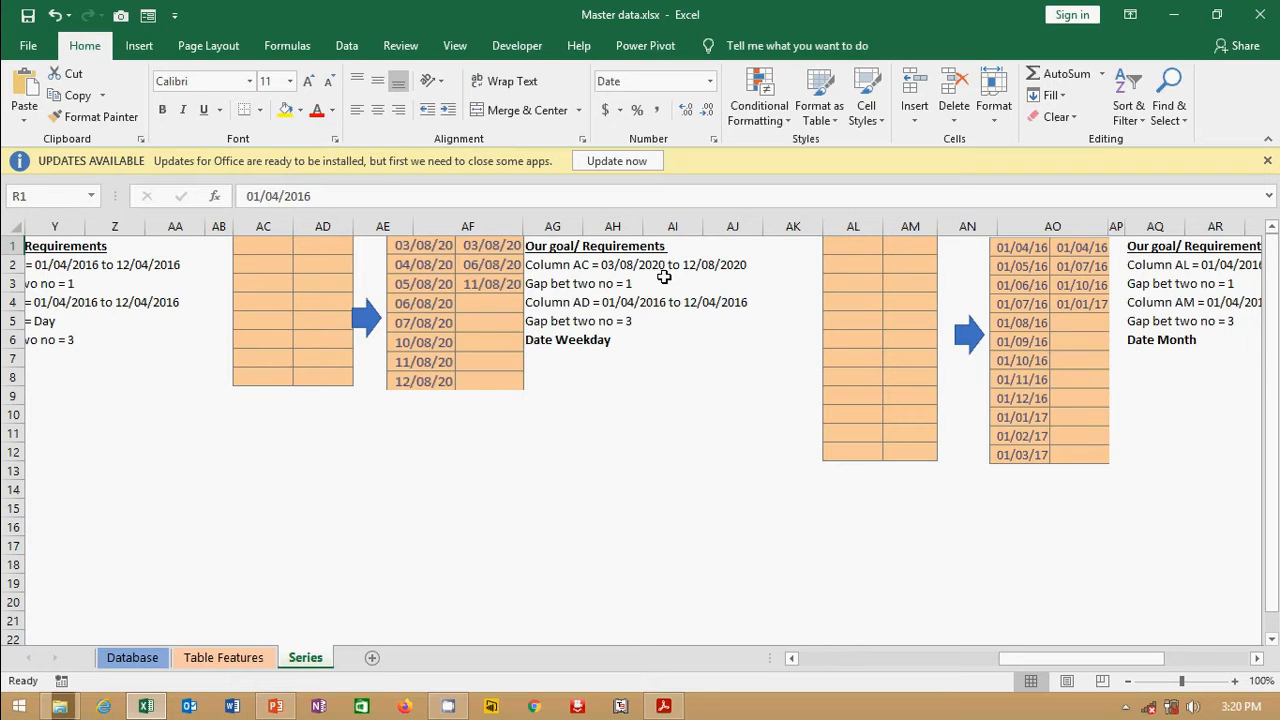
left_click_drag(271, 249, 278, 373)
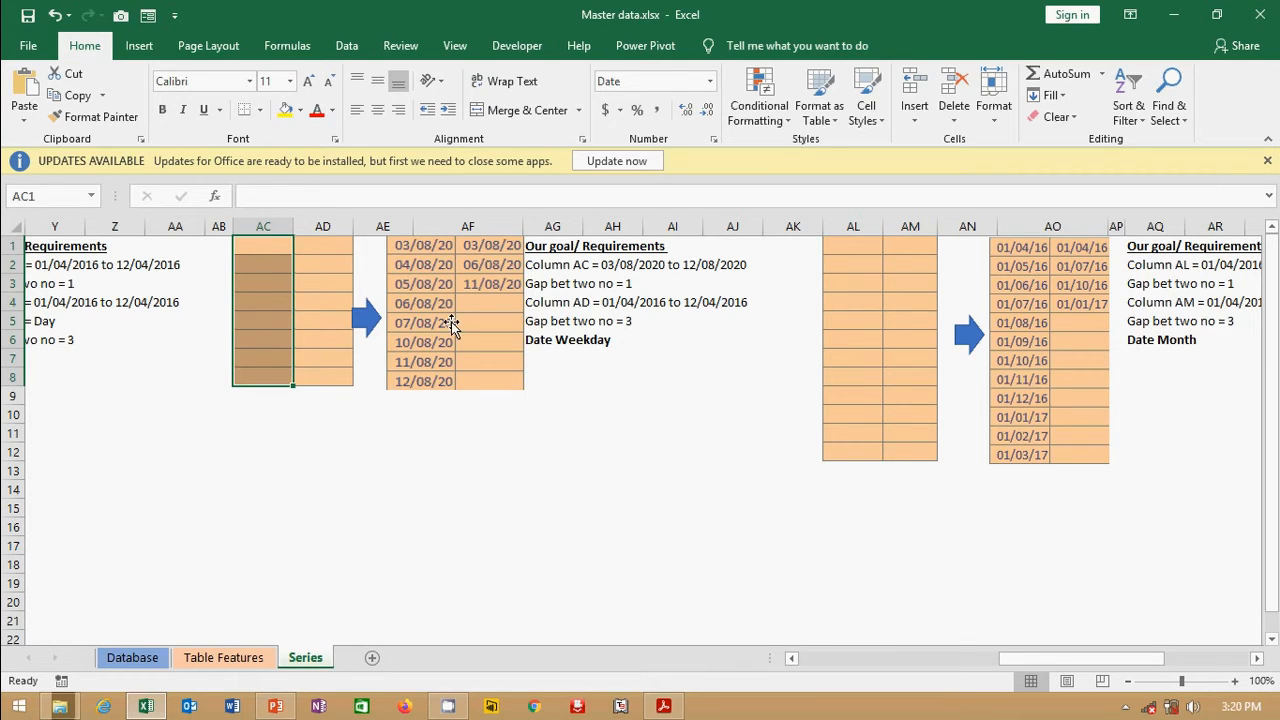
left_click(263, 243)
type("03")
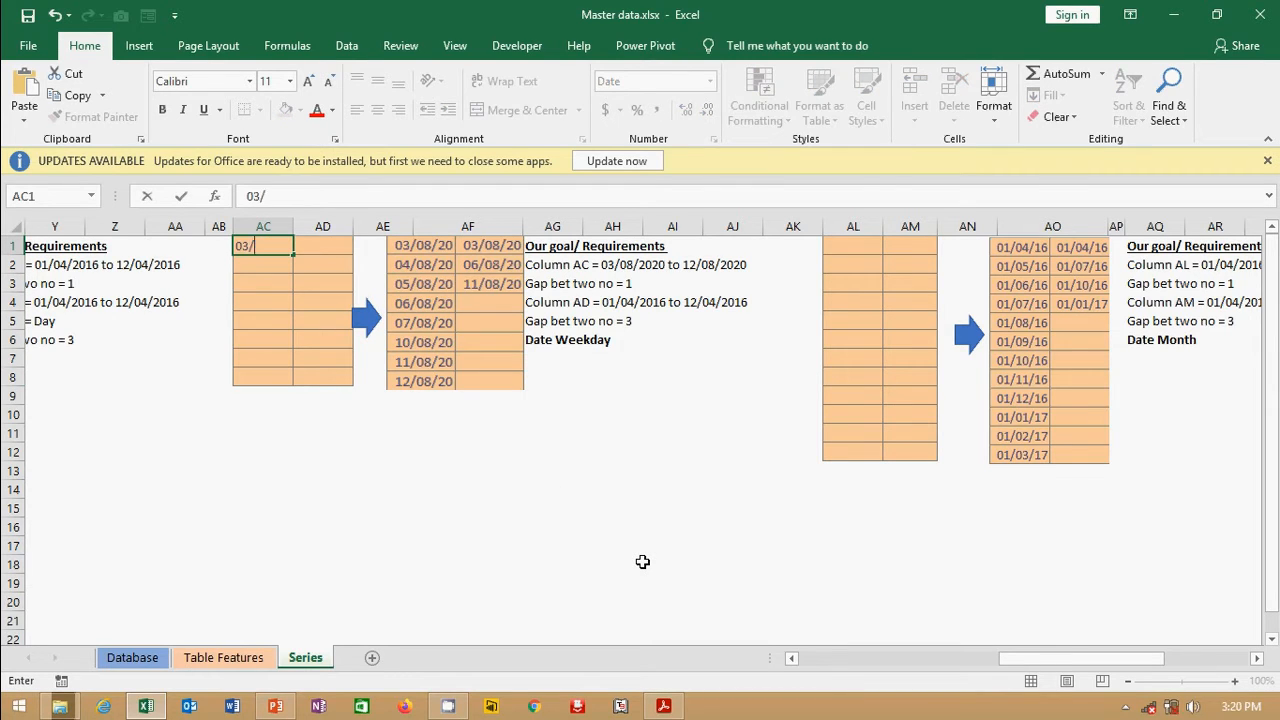
type("/082020")
key("Return")
key("Up")
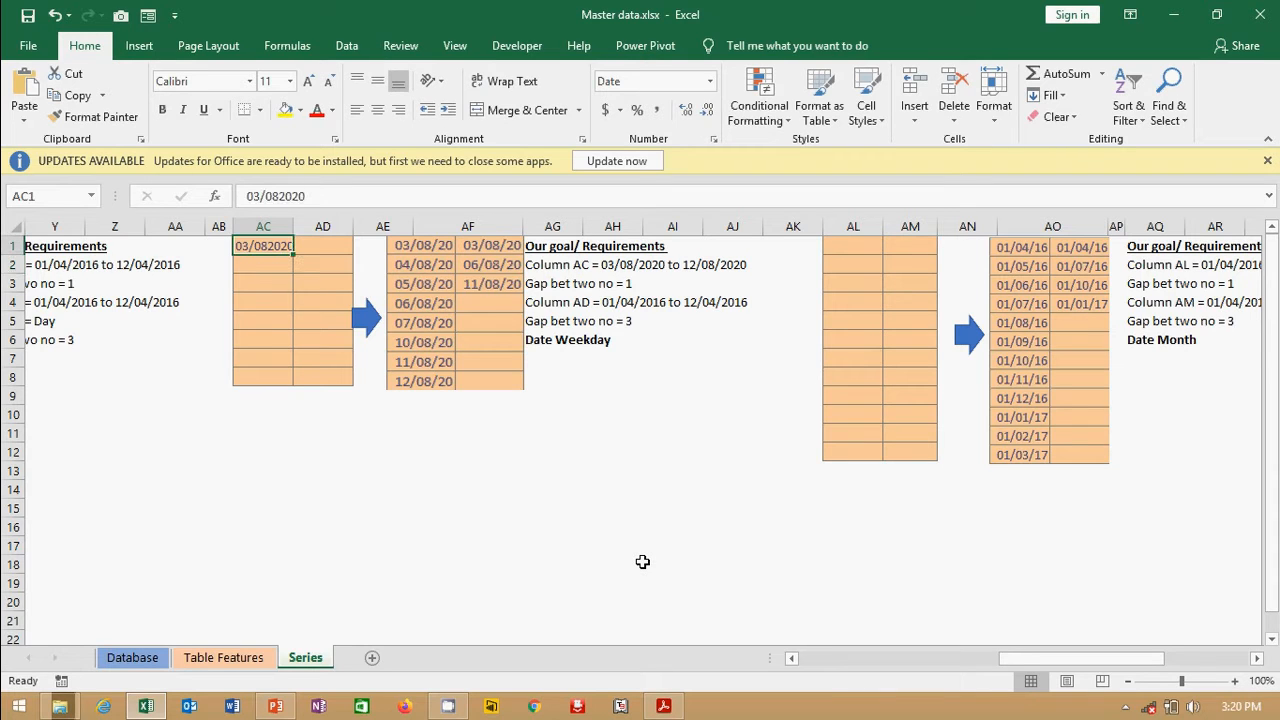
- Try to fill a weekday date series from AC1 with step value 1 and stop value 12/08/2020
key("alt")
key("h")
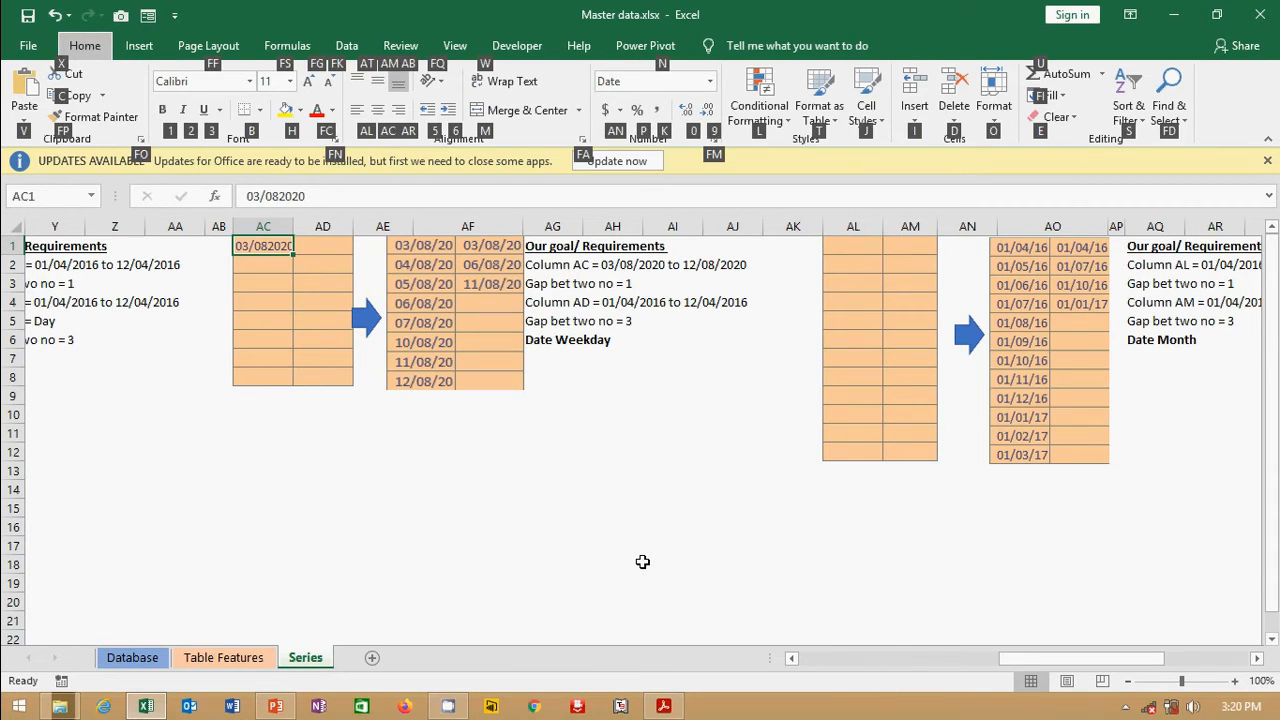
key("f")
key("i")
key("s")
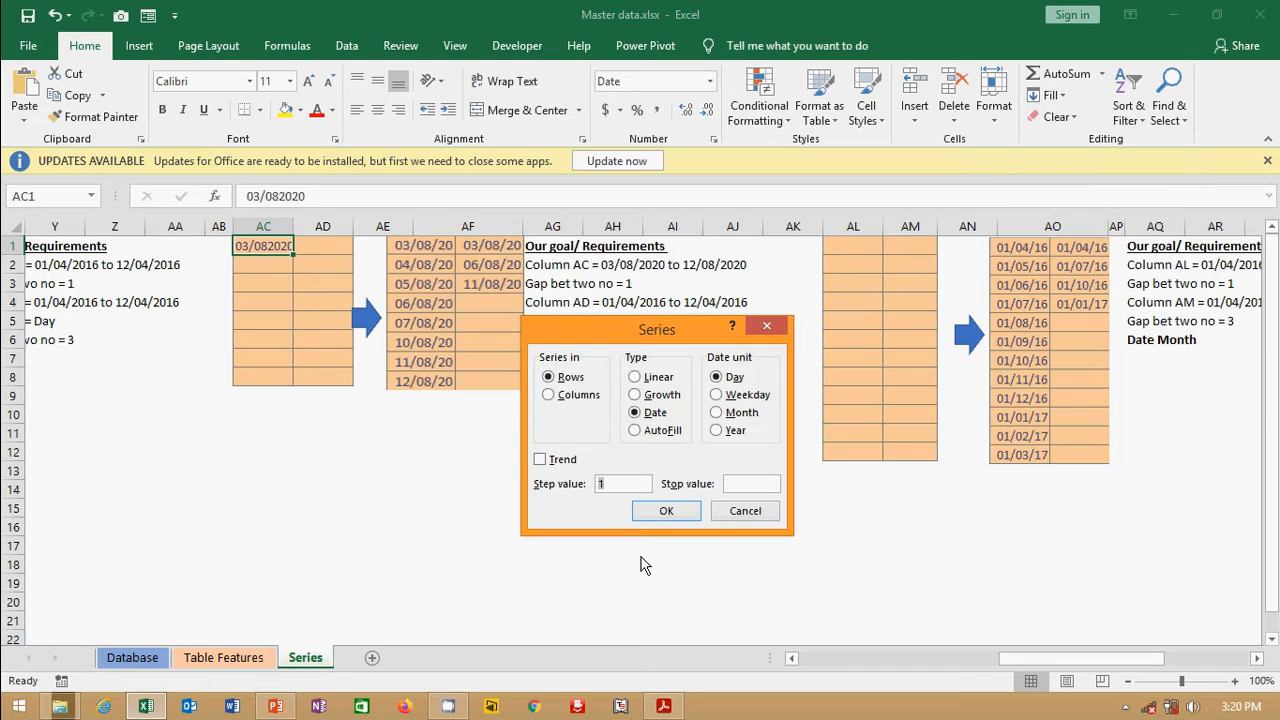
left_click(718, 396)
left_click(606, 487)
left_click(762, 483)
type("12/08/2020")
left_click(666, 510)
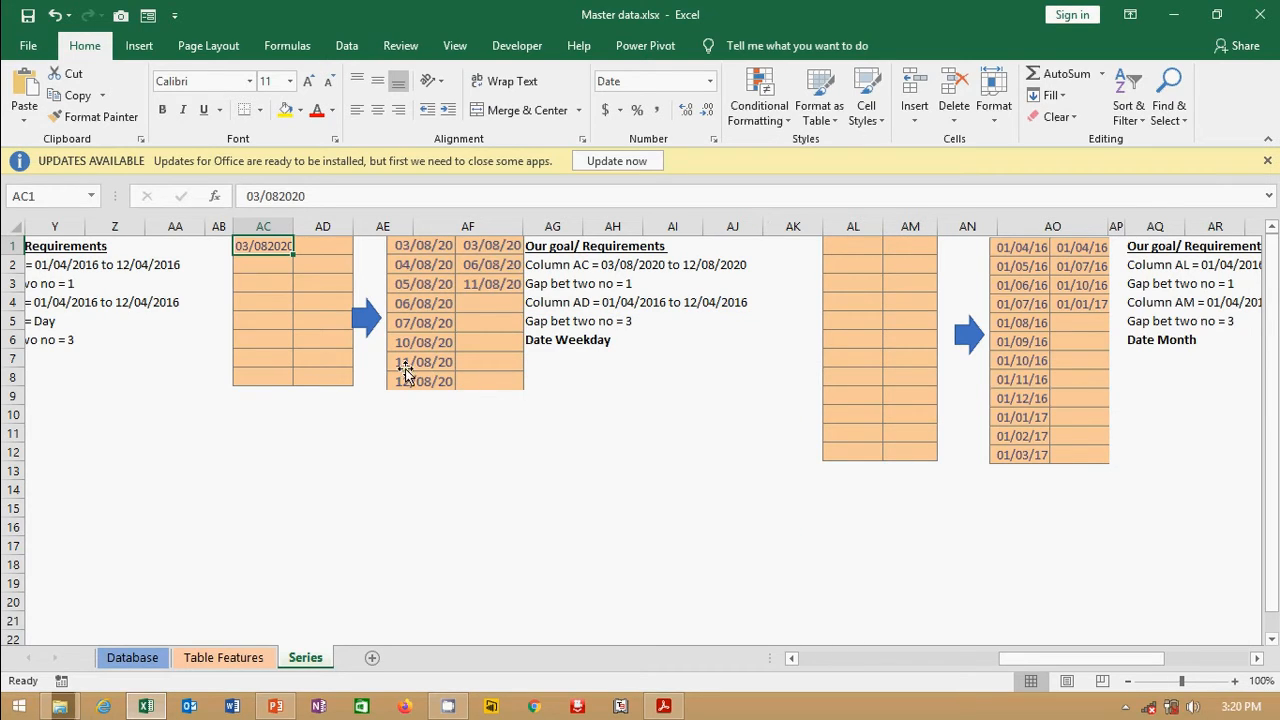
- Correct the date in cell AC1 to 03/08/2020 by adding the missing slash before the year
left_click(283, 195)
type("/")
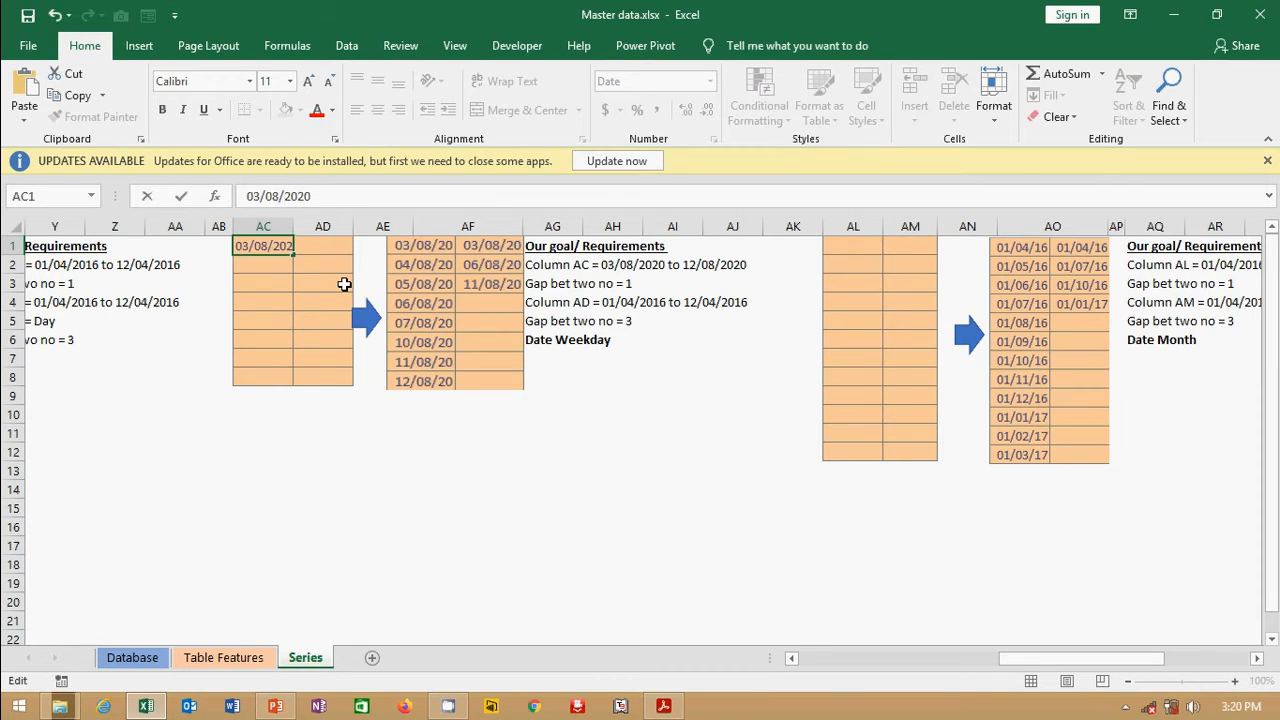
key("Return")
key("Up")
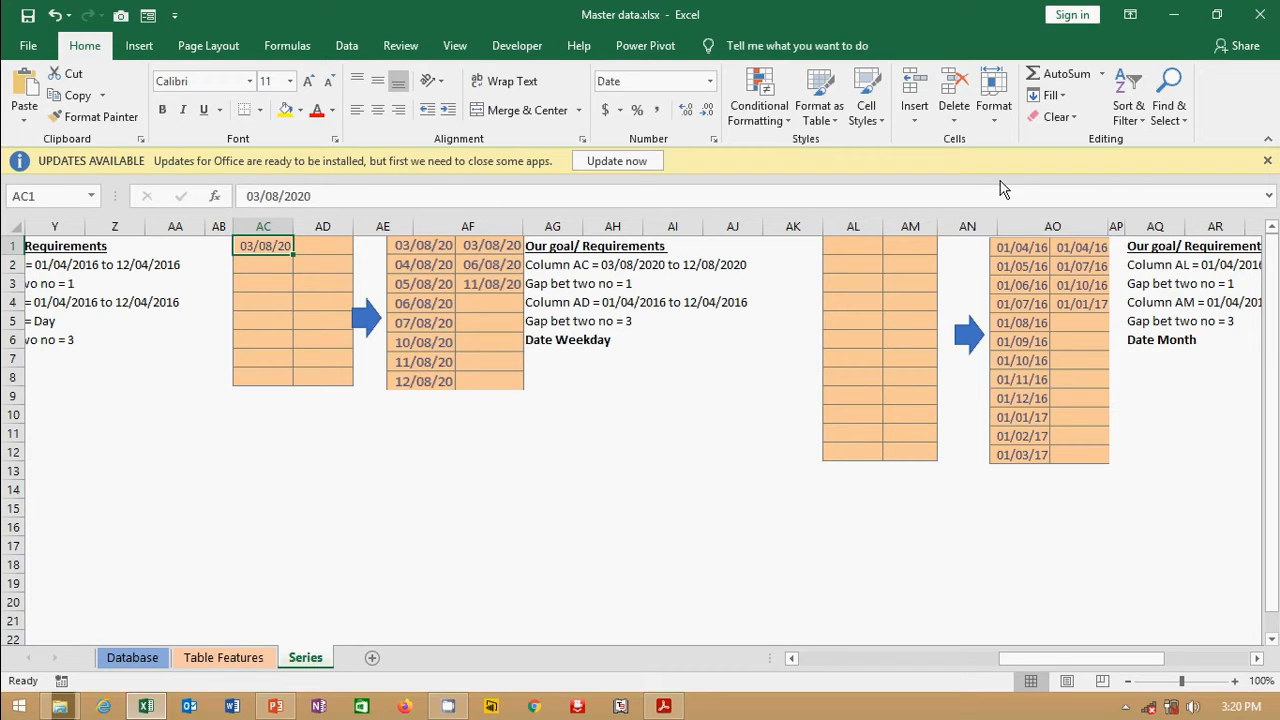
- Fill column AC down from AC1 with a date series by weekday, using step value 1 and stop value 12/08/2020
key("alt+h")
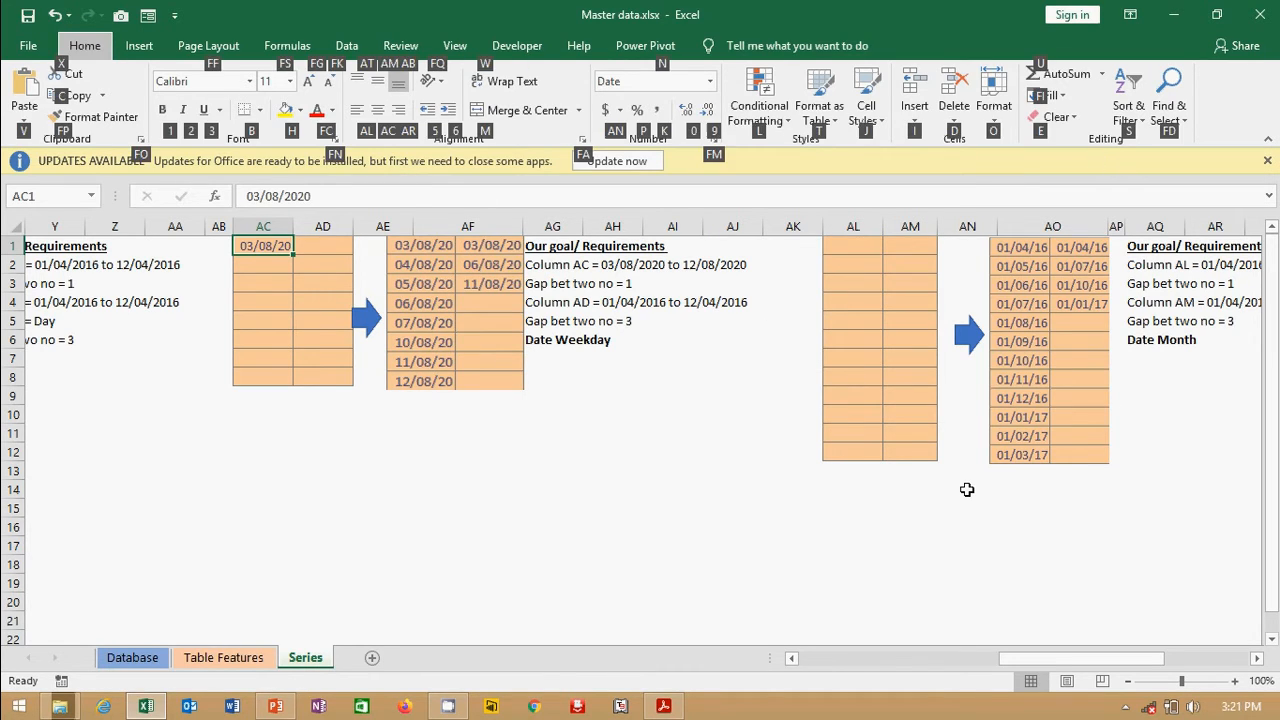
key("f")
key("i")
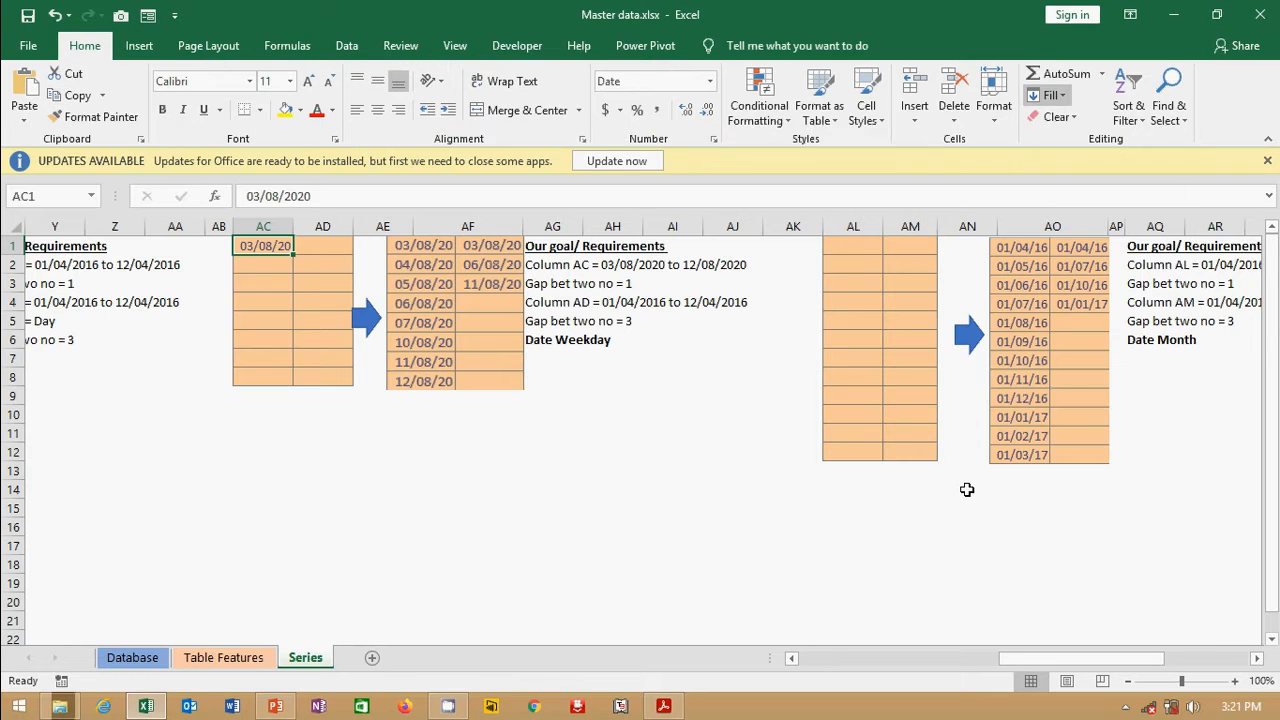
key("s")
left_click(548, 394)
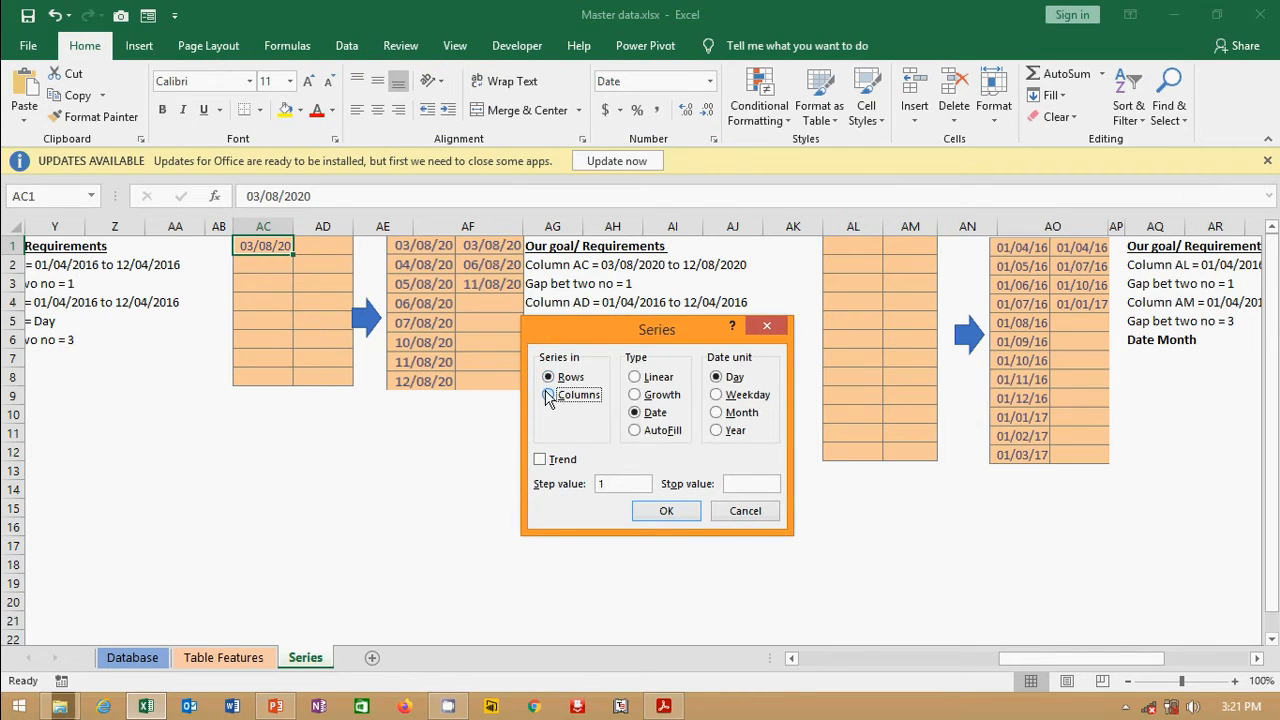
left_click(718, 396)
left_click(733, 483)
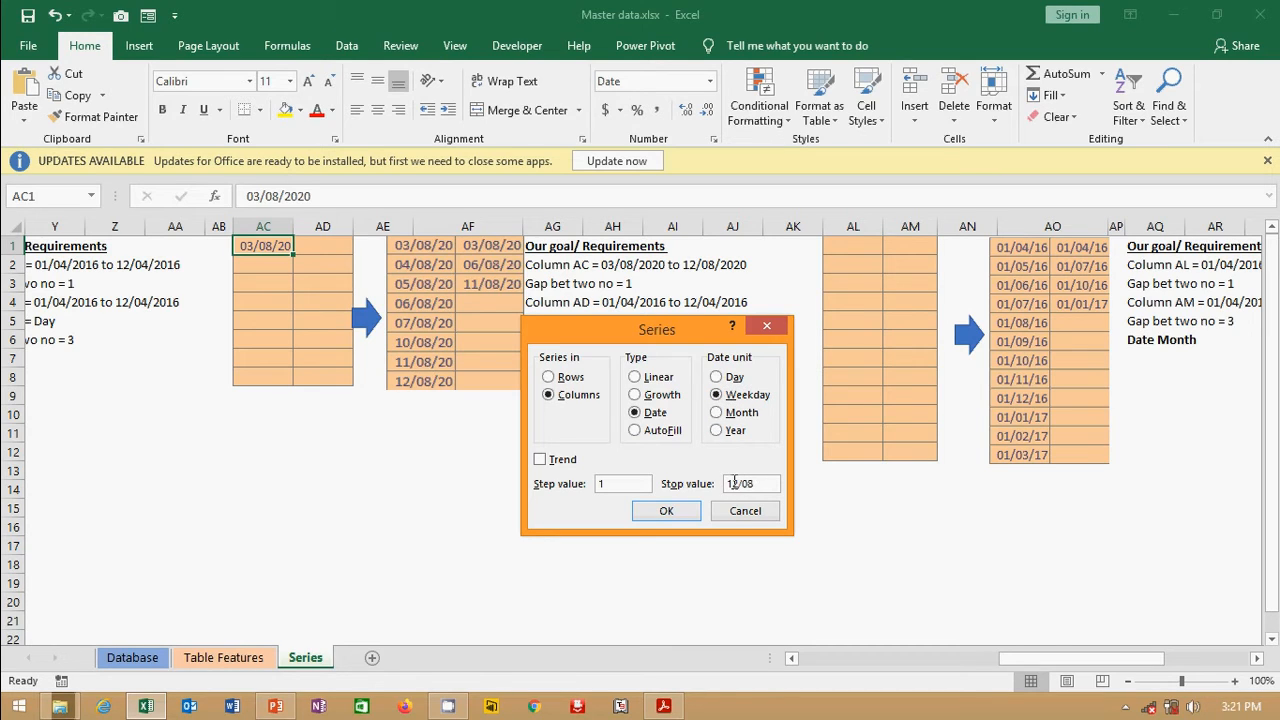
type("12/08/2020")
key("Return")
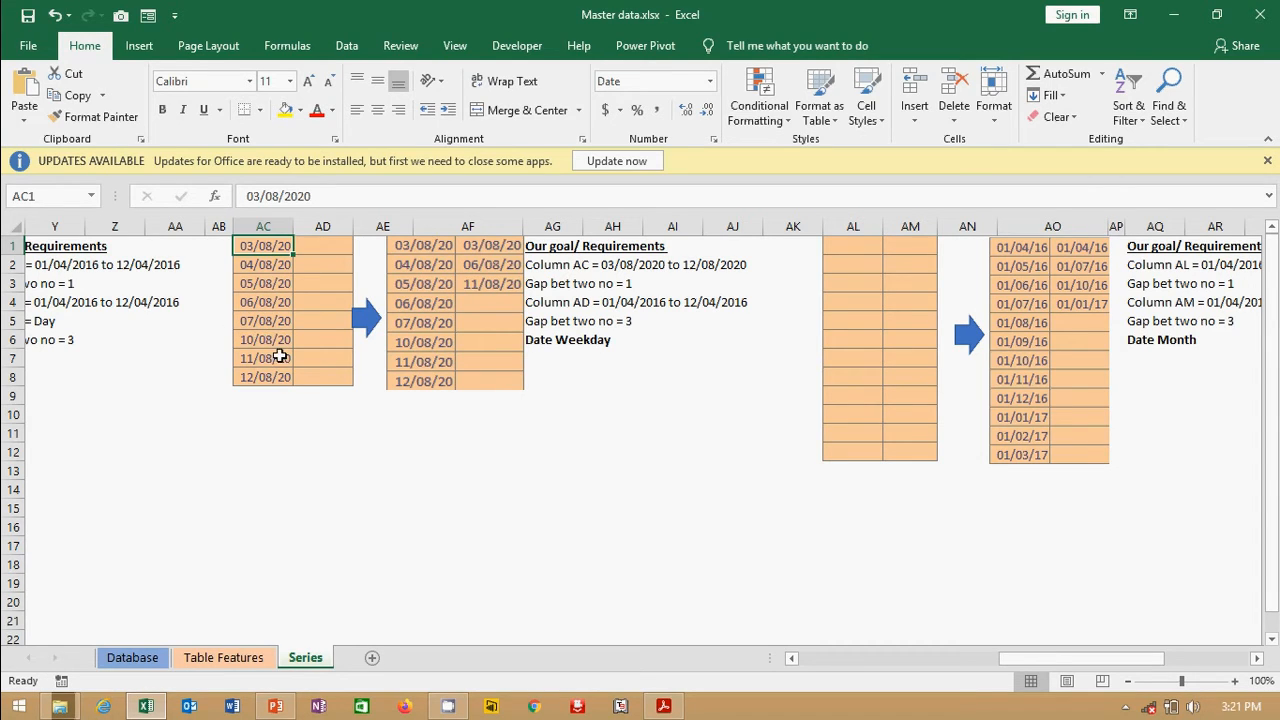
- Enter the date 01/04/2016 in cell AL1 as the first value of the monthly date series
left_click_drag(1092, 664, 1152, 668)
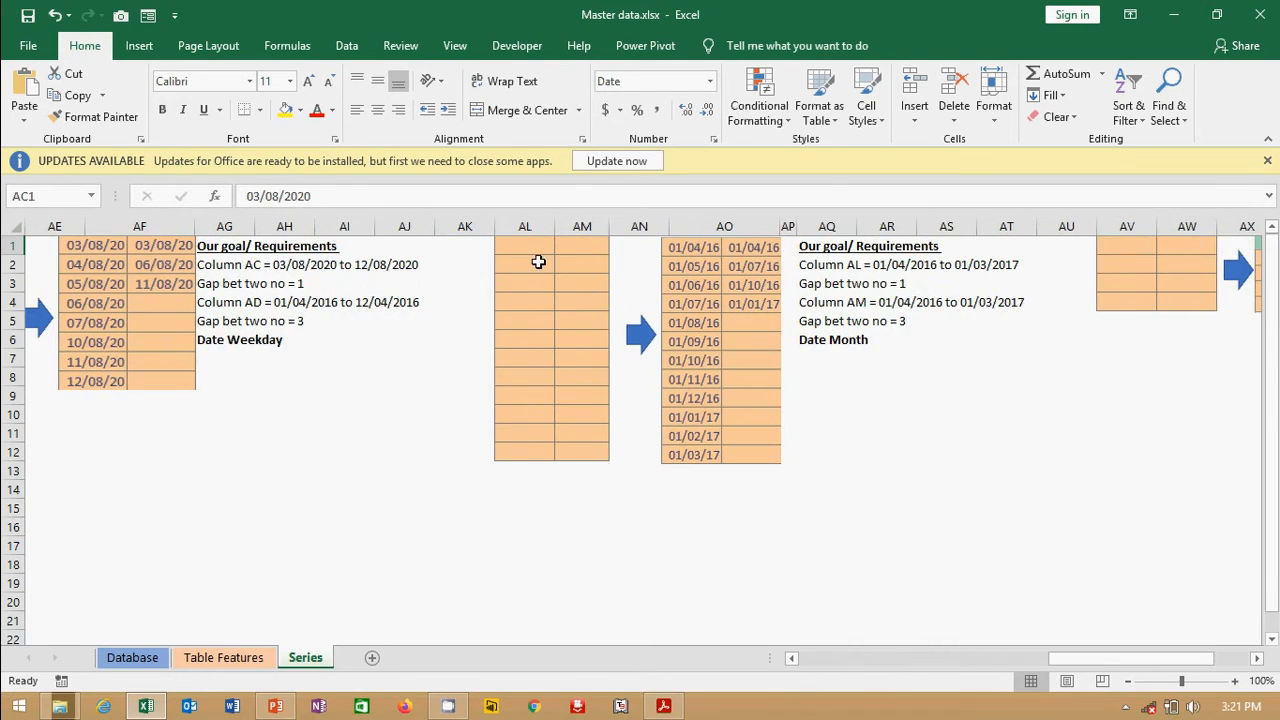
left_click(1257, 658)
left_click(1257, 658)
left_click(1257, 658)
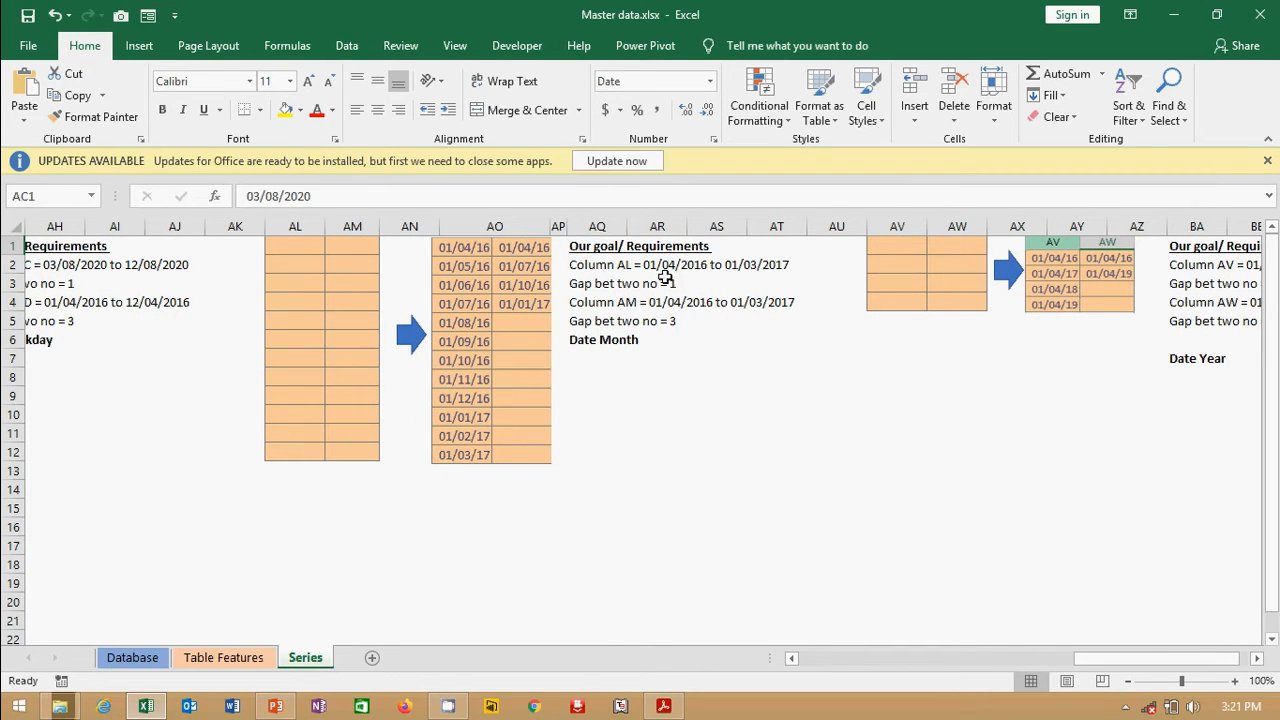
left_click(308, 246)
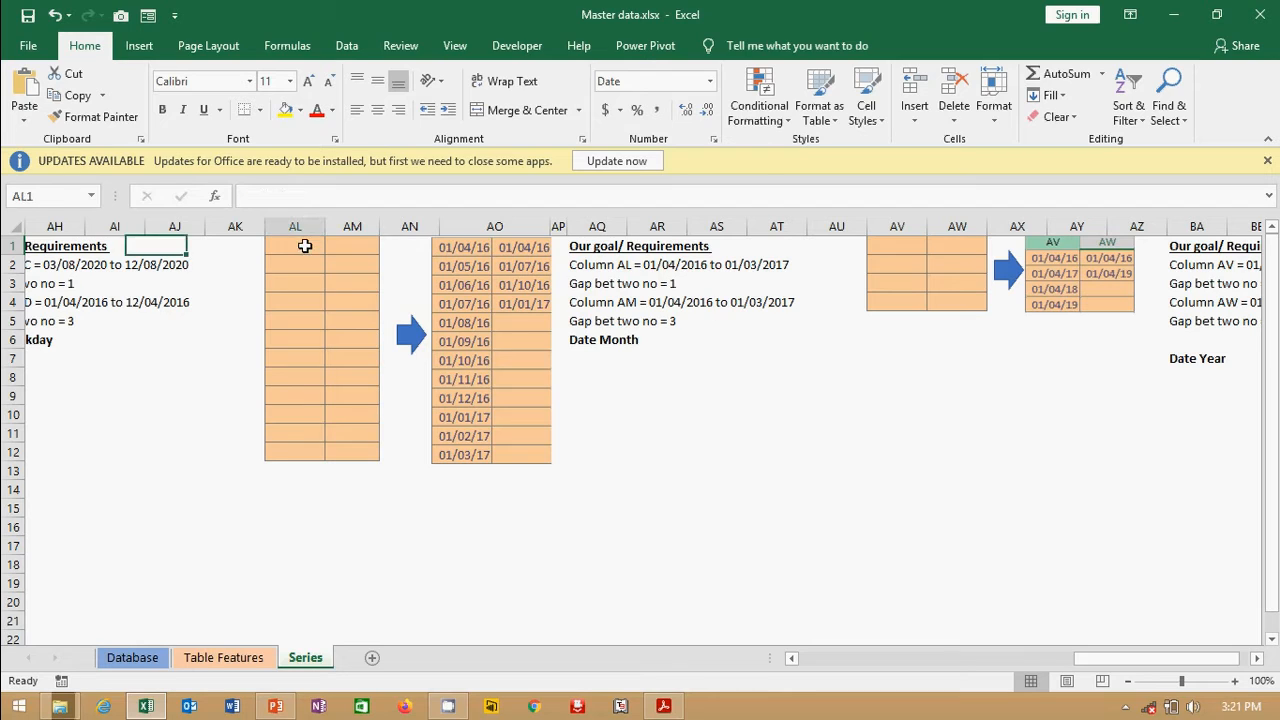
type("01/04/")
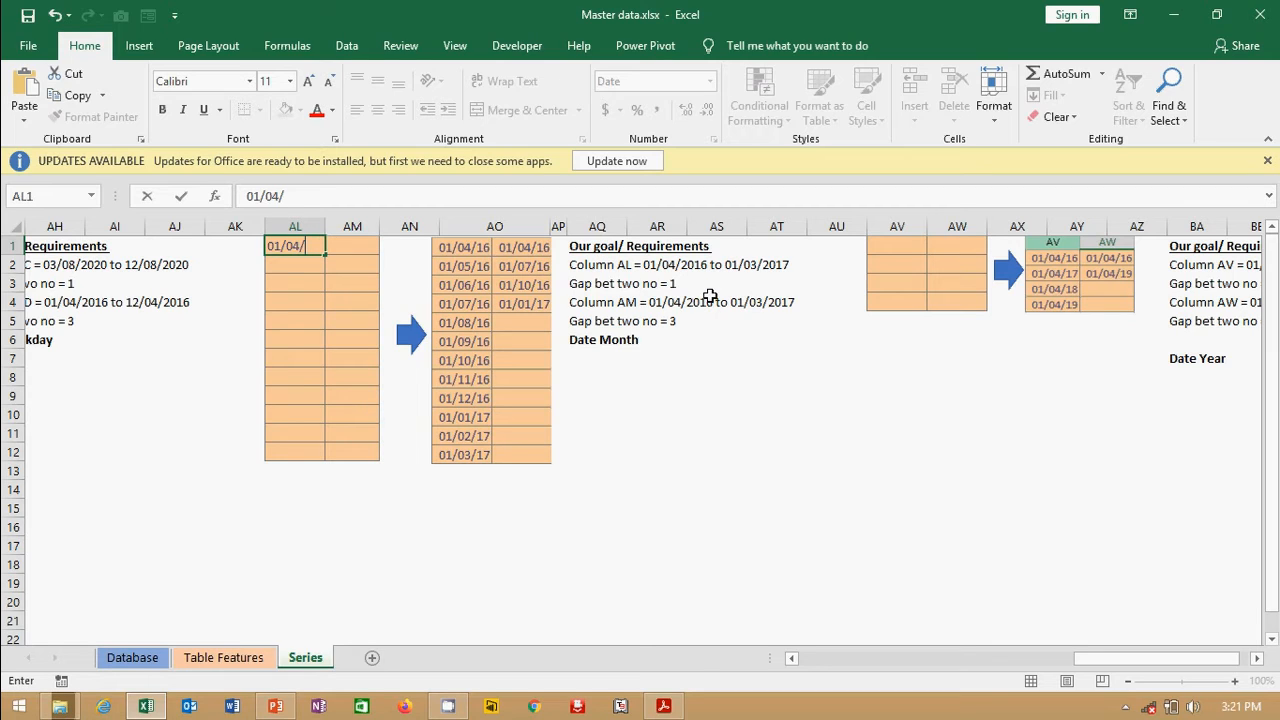
type("2016")
key("Return")
key("Up")
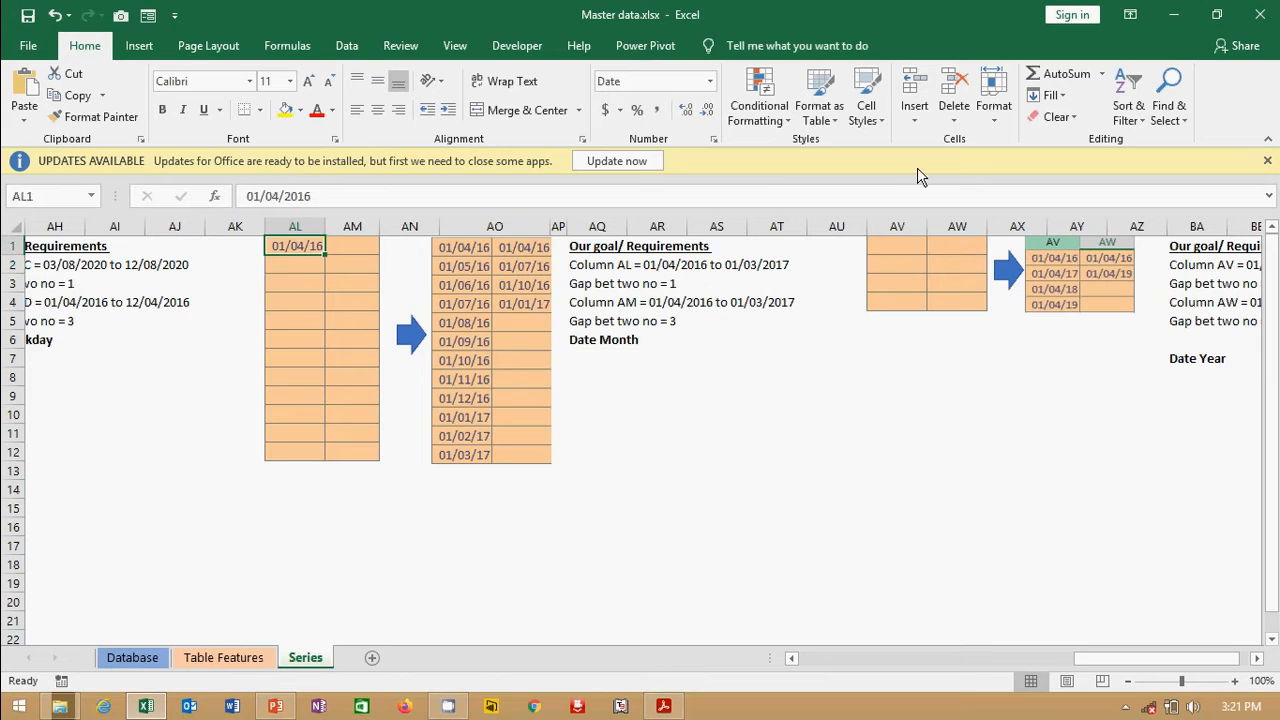
- Fill column AL down from AL1 with a date series by month, using step value 1 and stop value 01/03/2017
key("alt")
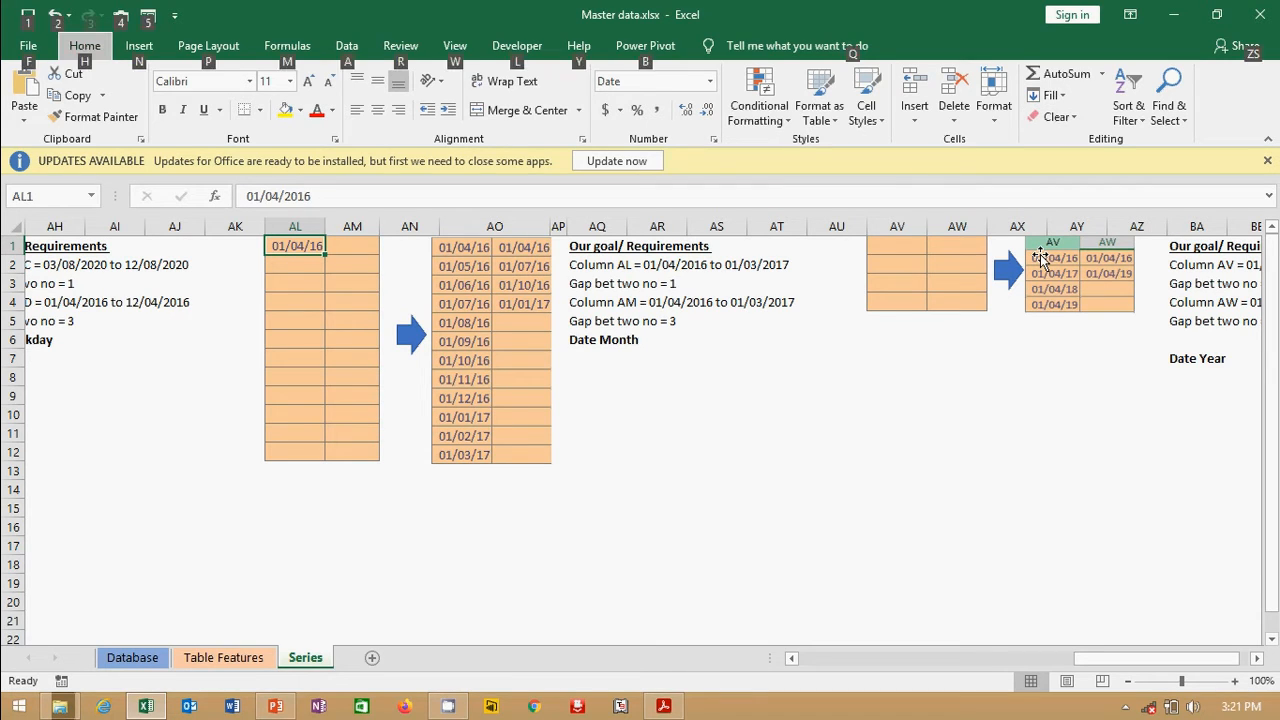
key("h")
key("f")
key("i")
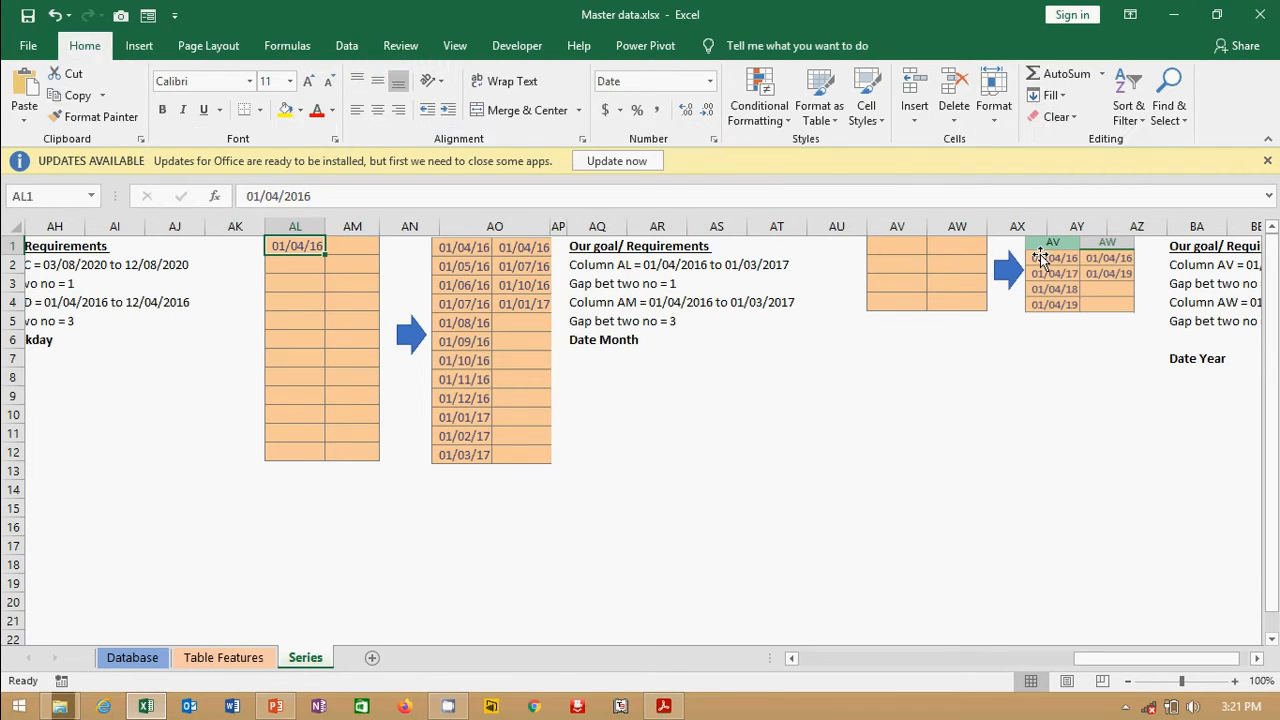
key("s")
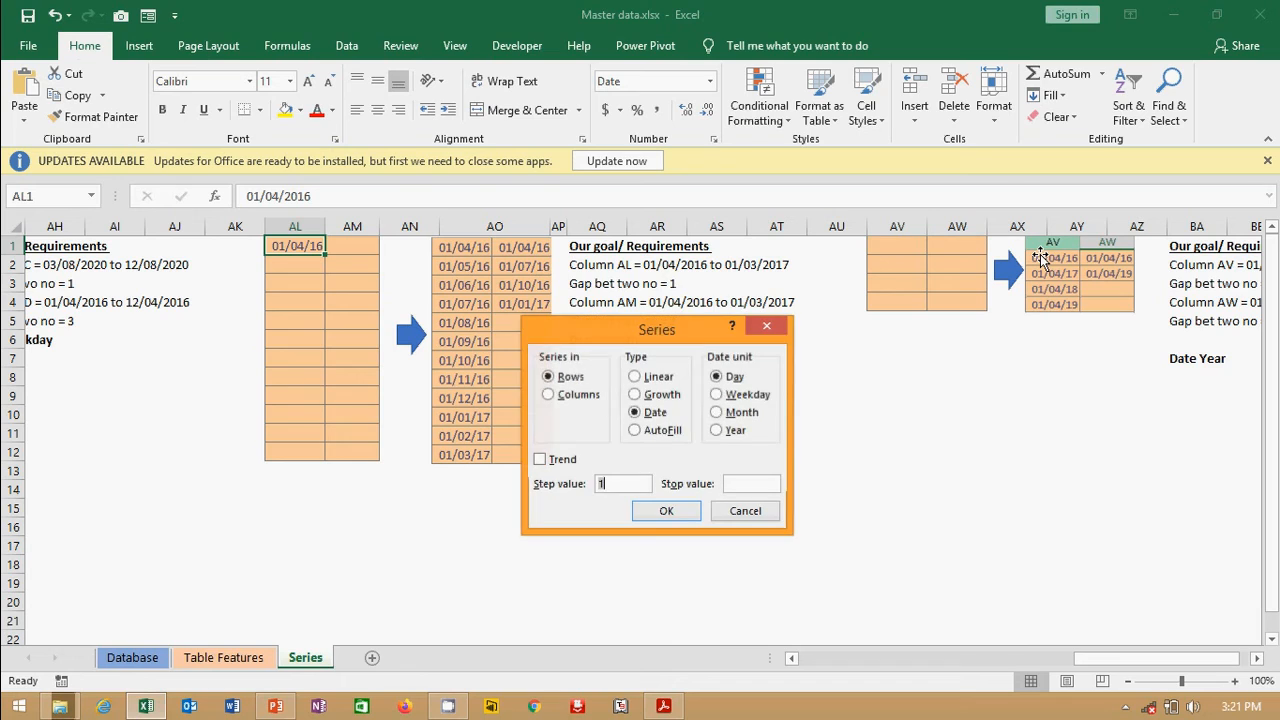
left_click(551, 396)
left_click_drag(664, 328, 665, 358)
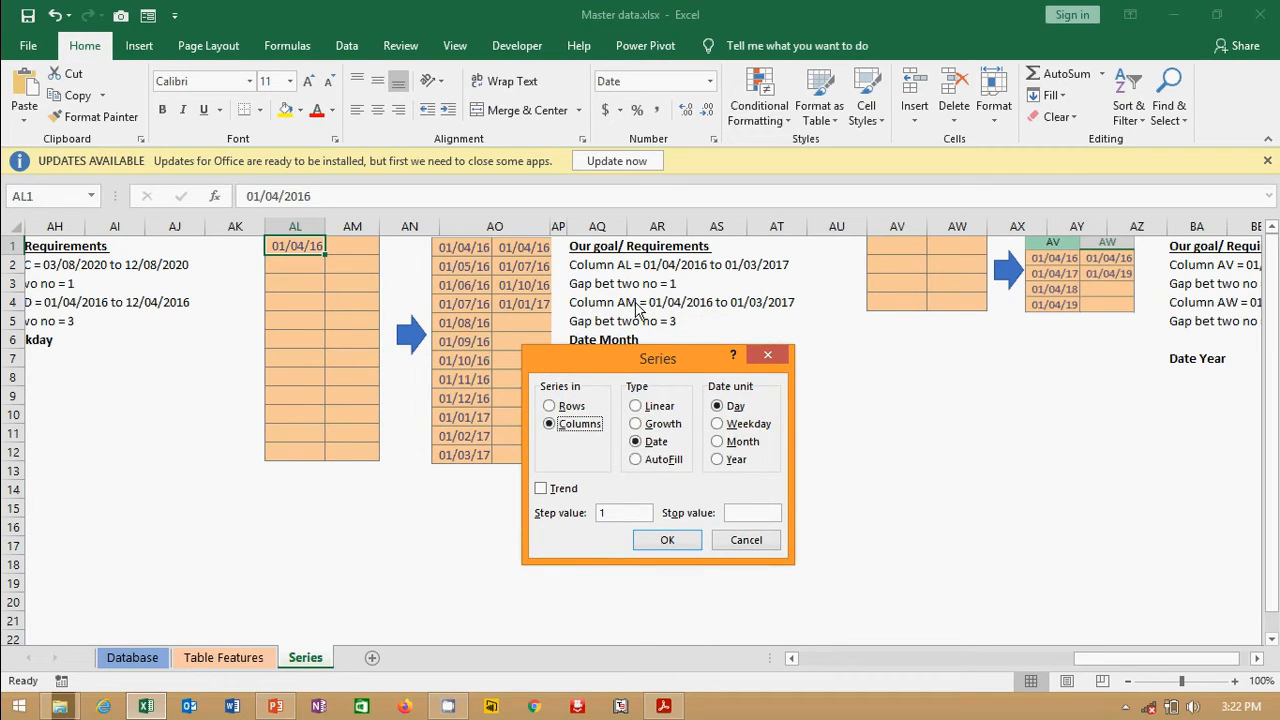
left_click_drag(674, 352, 840, 361)
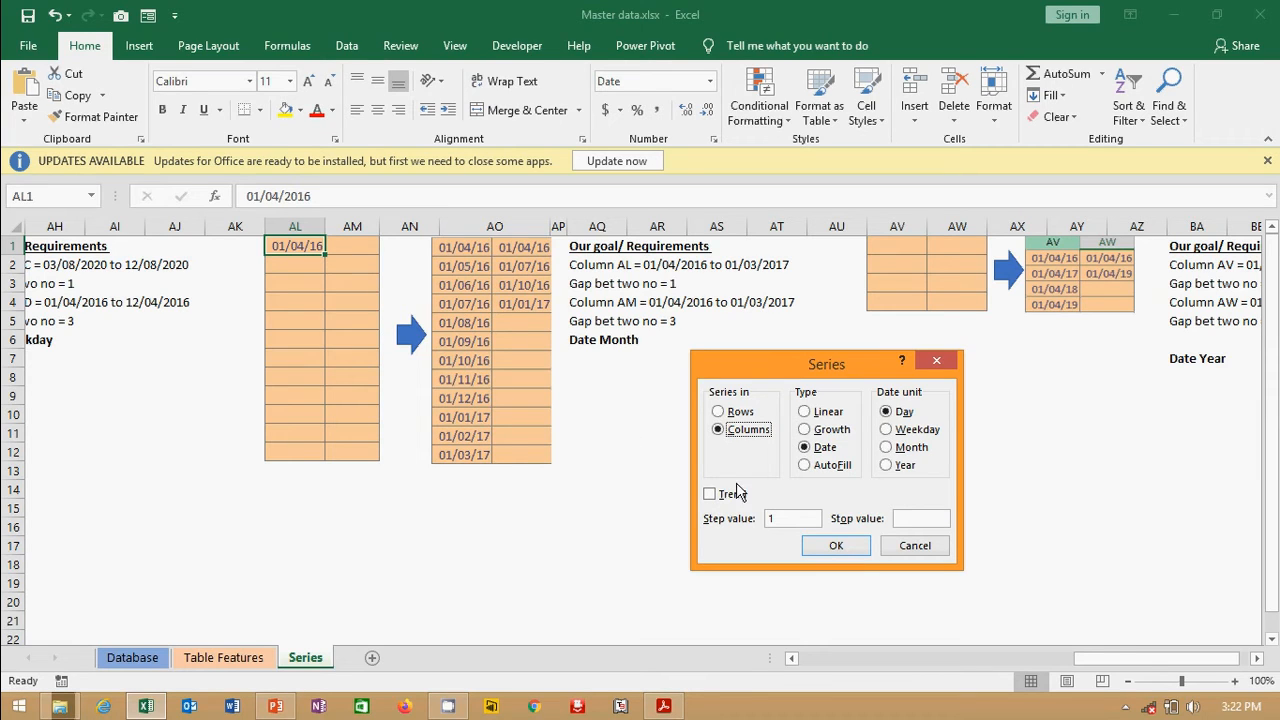
left_click(887, 449)
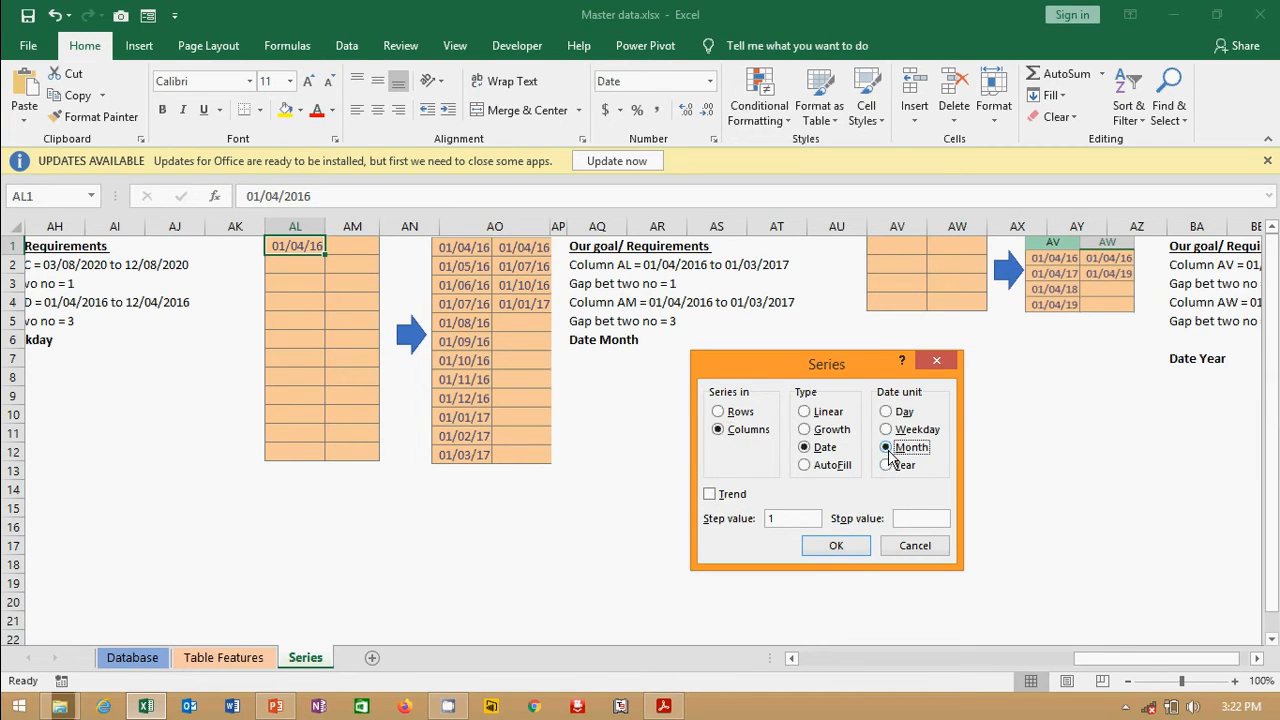
left_click(787, 519)
left_click(917, 519)
type("01/03/2017")
key("Return")
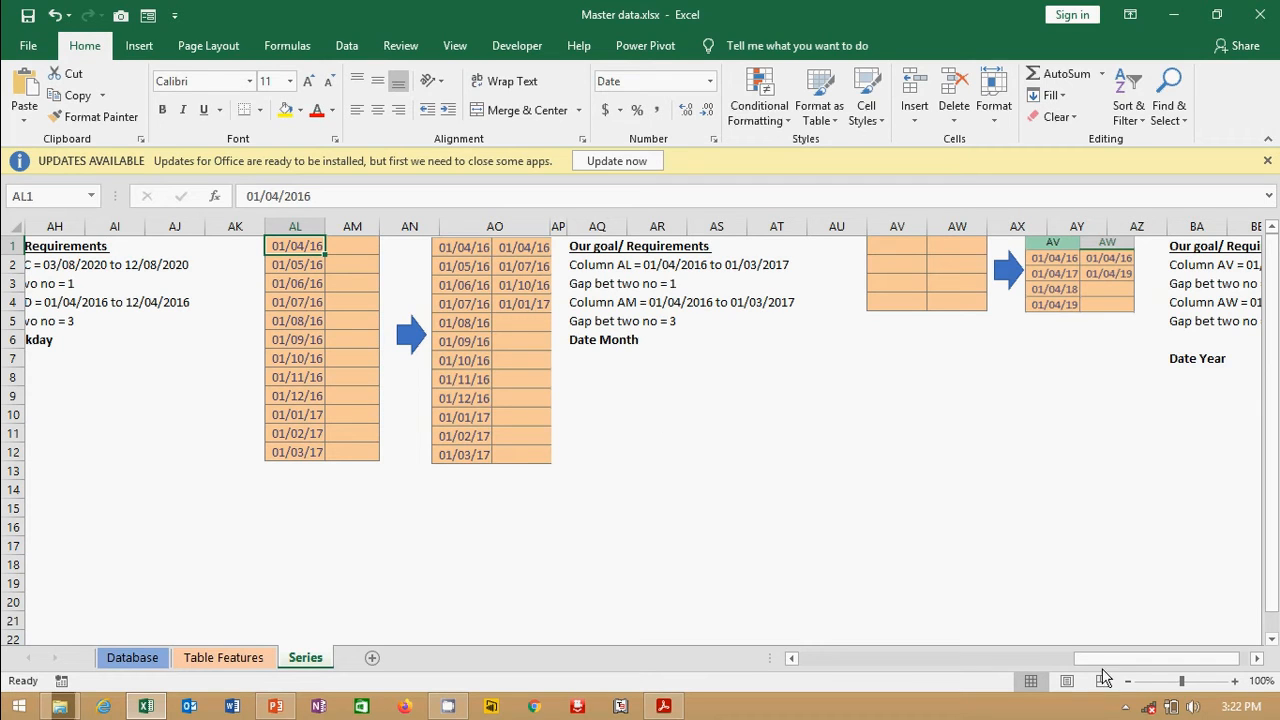
- Enter the date 01/04/2016 in cell AV1 as the first value of the yearly date series
left_click(1257, 658)
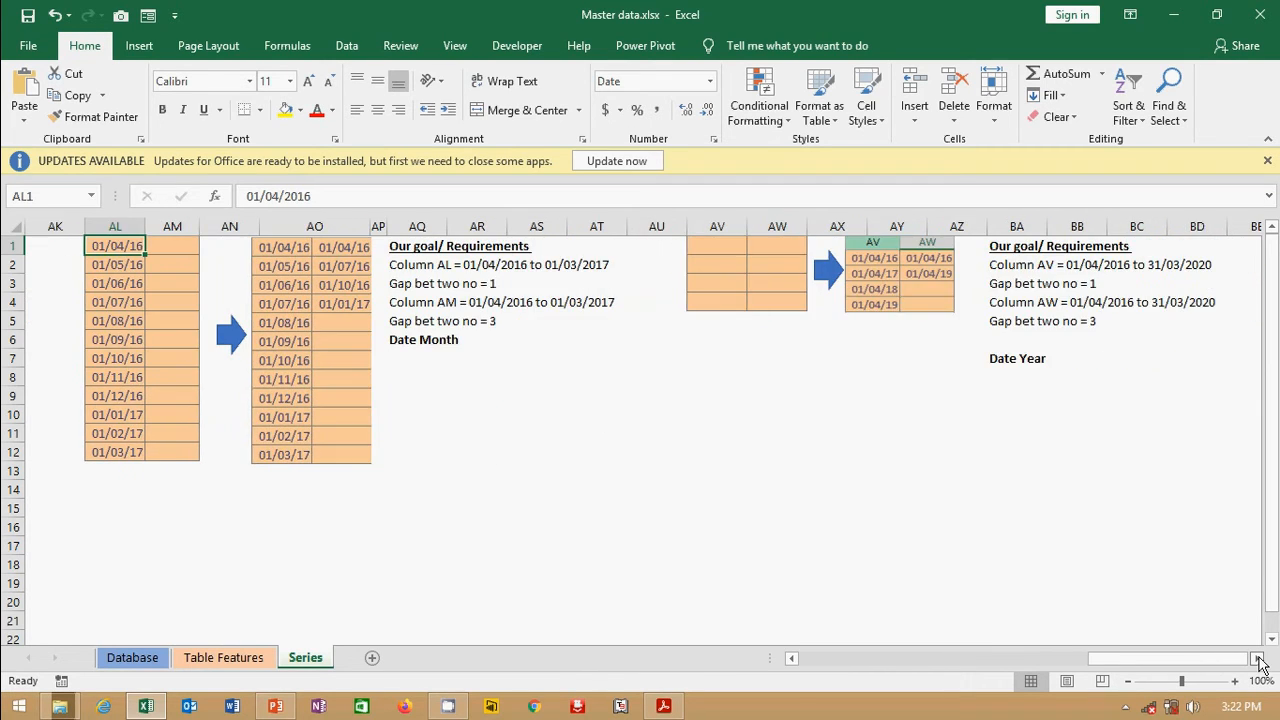
left_click(1258, 660)
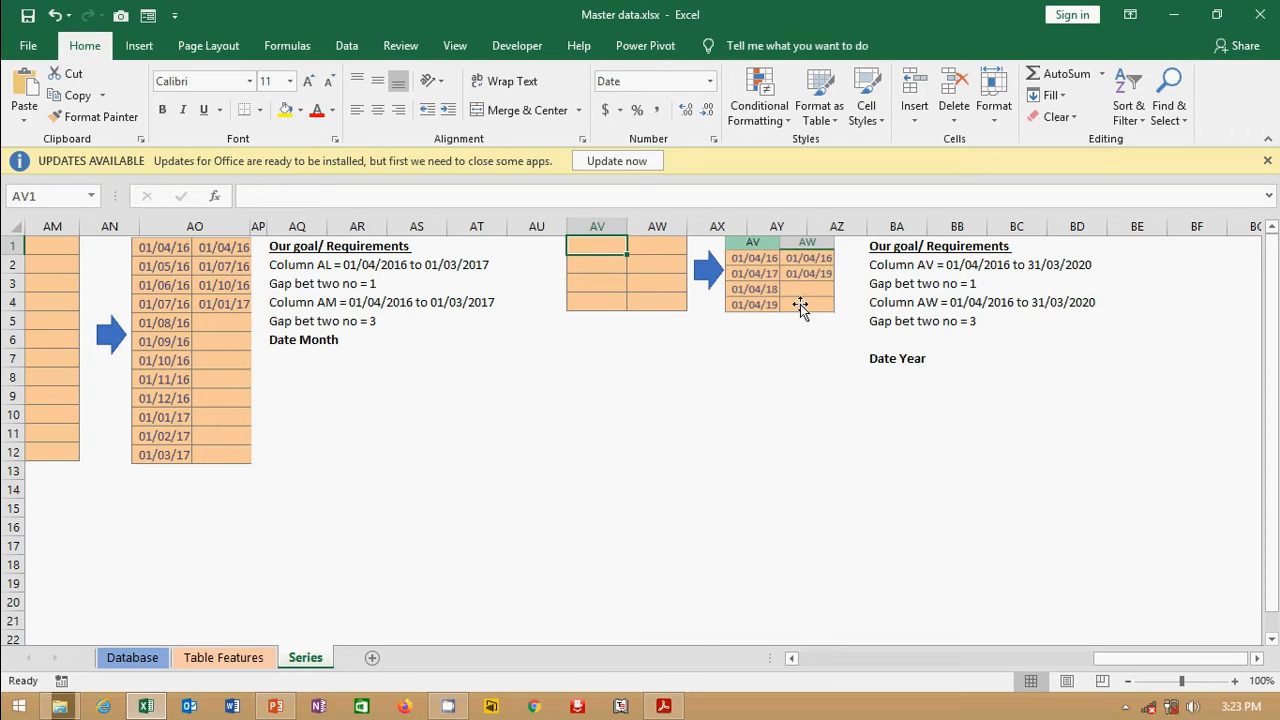
type("01/04/2016")
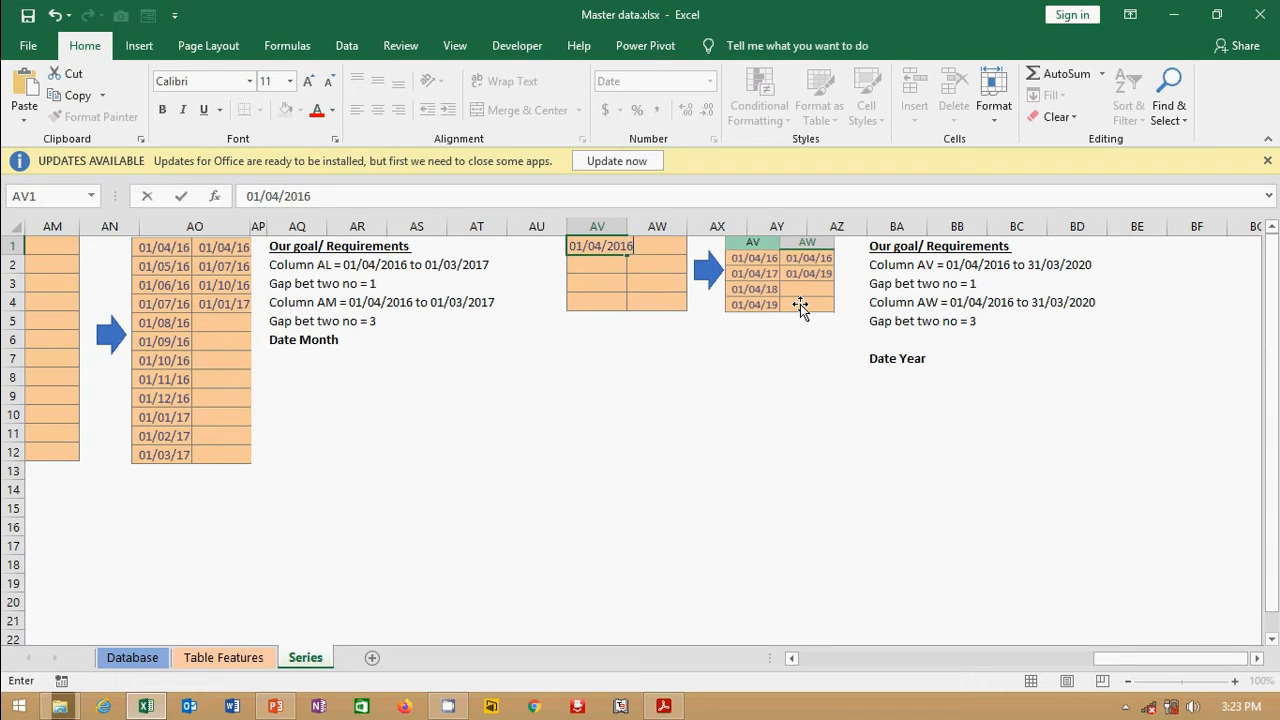
key("Return")
key("Up")
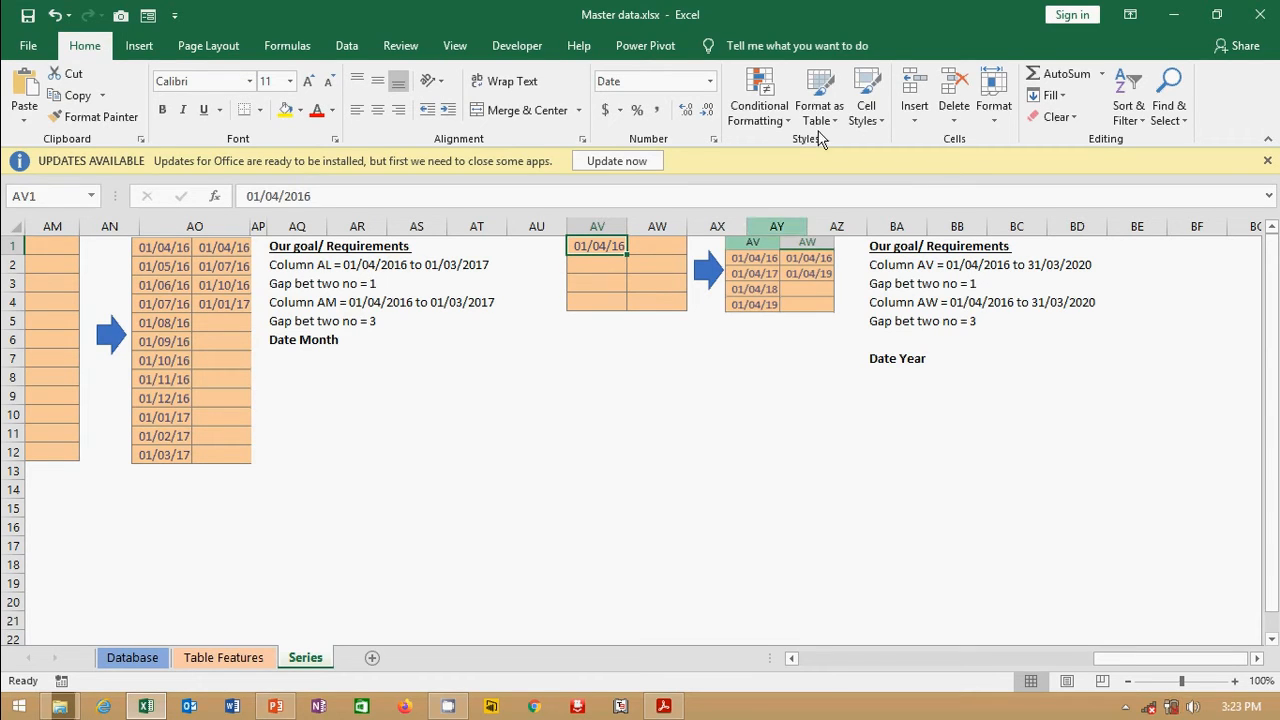
key("alt")
key("h")
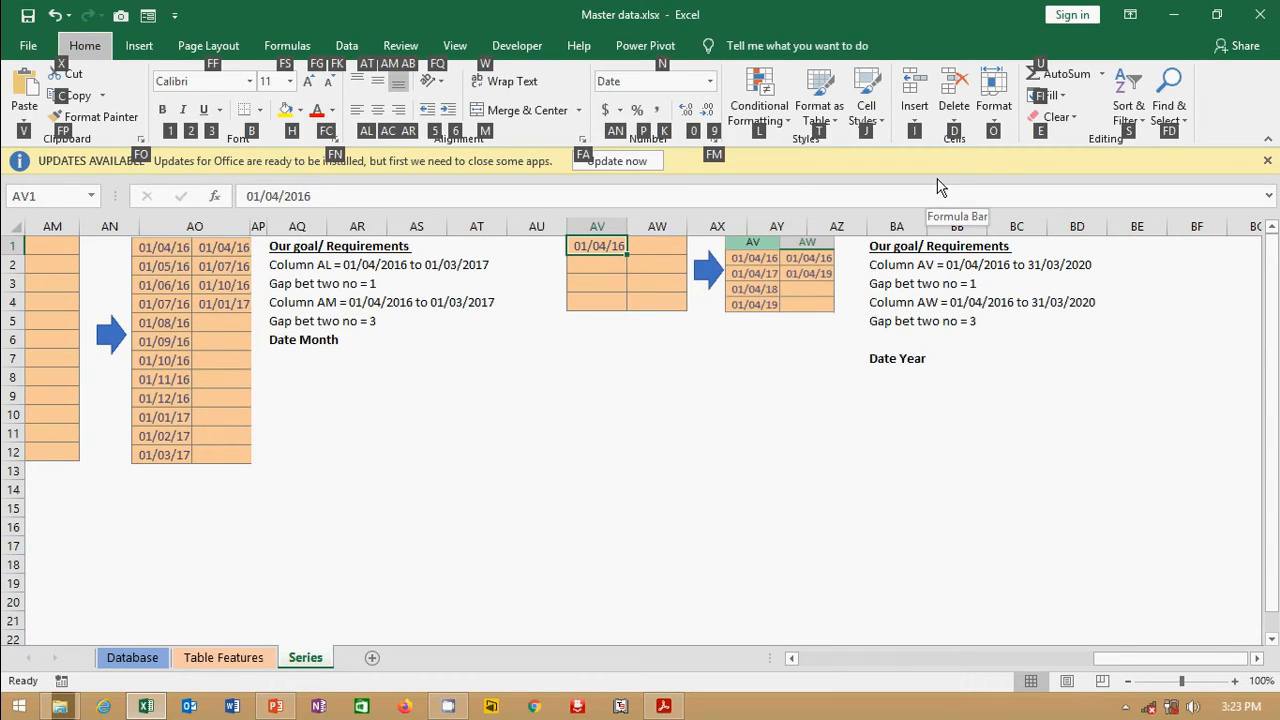
key("s")
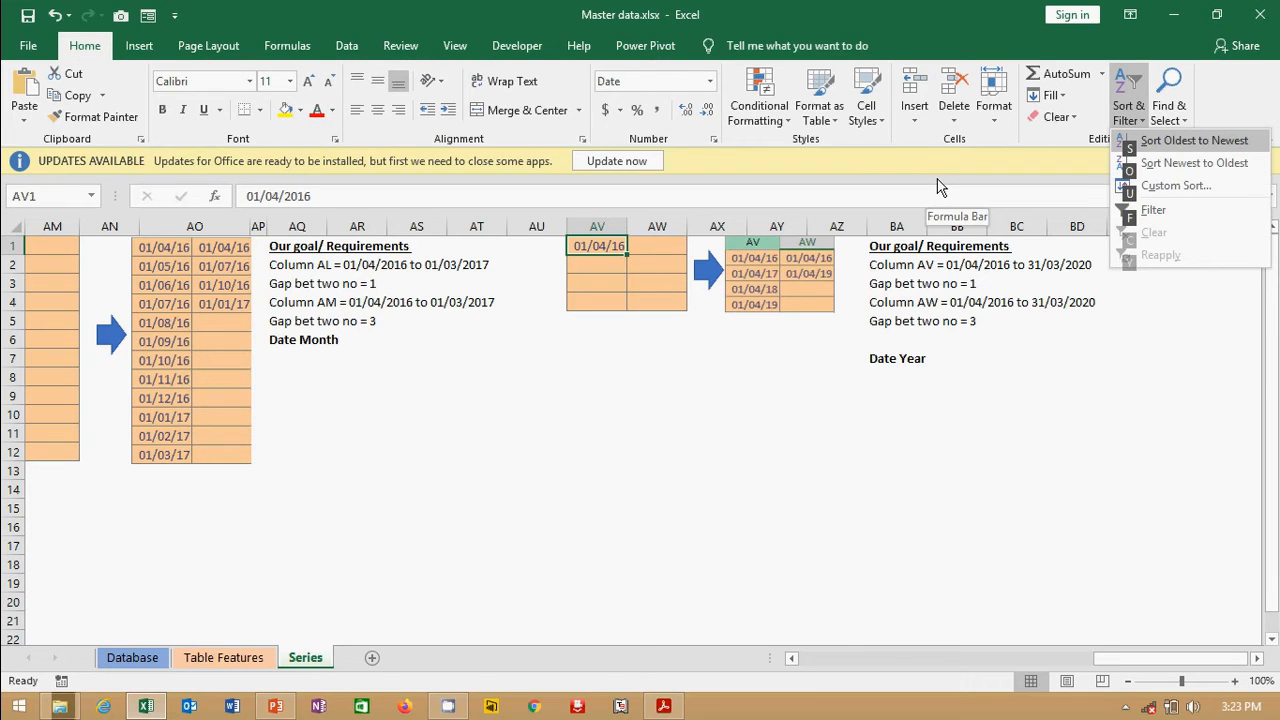
key("Escape")
key("Escape")
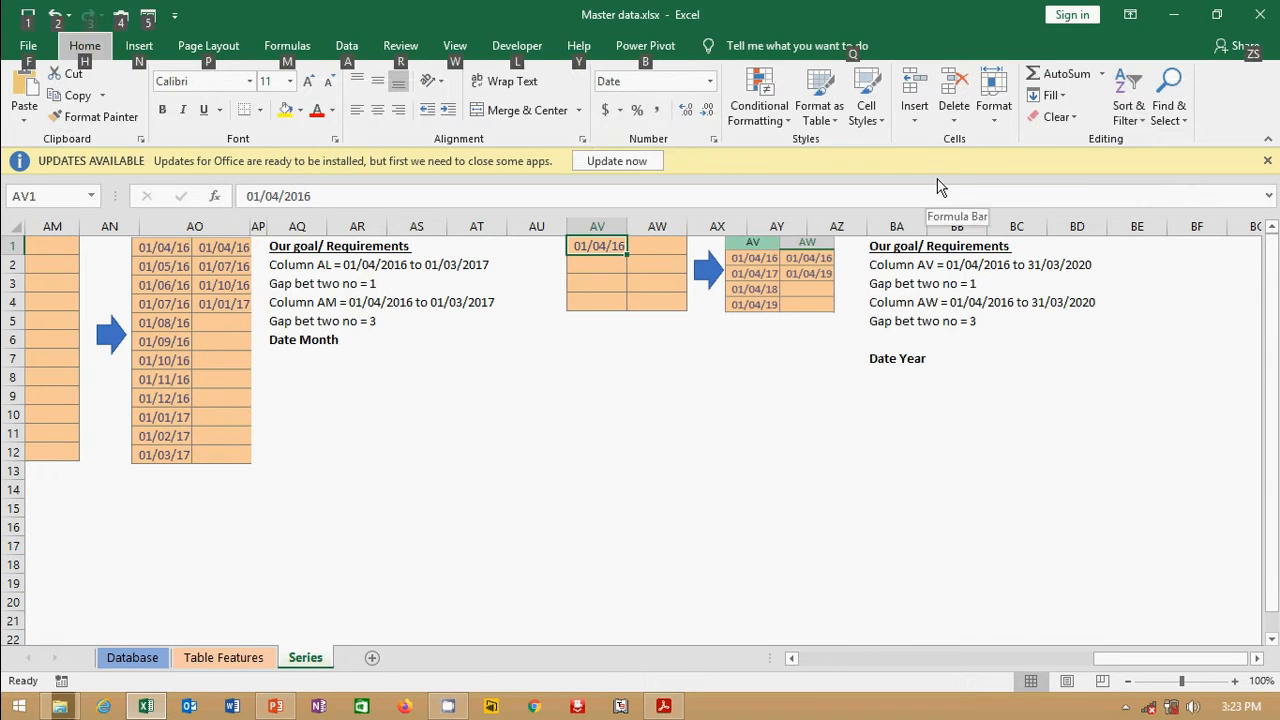
- Fill column AV down from AV1 with a date series by year, using step value 1 and stop value 31/03/2020
key("h")
key("f")
key("i")
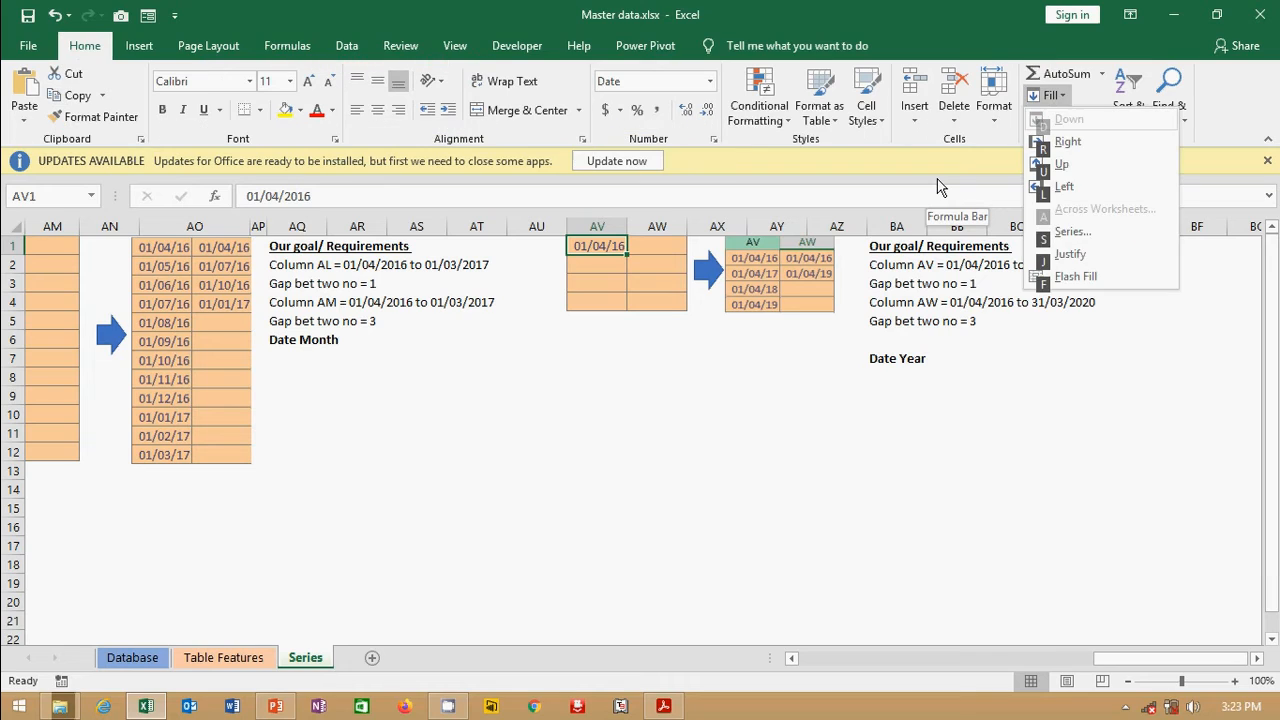
key("s")
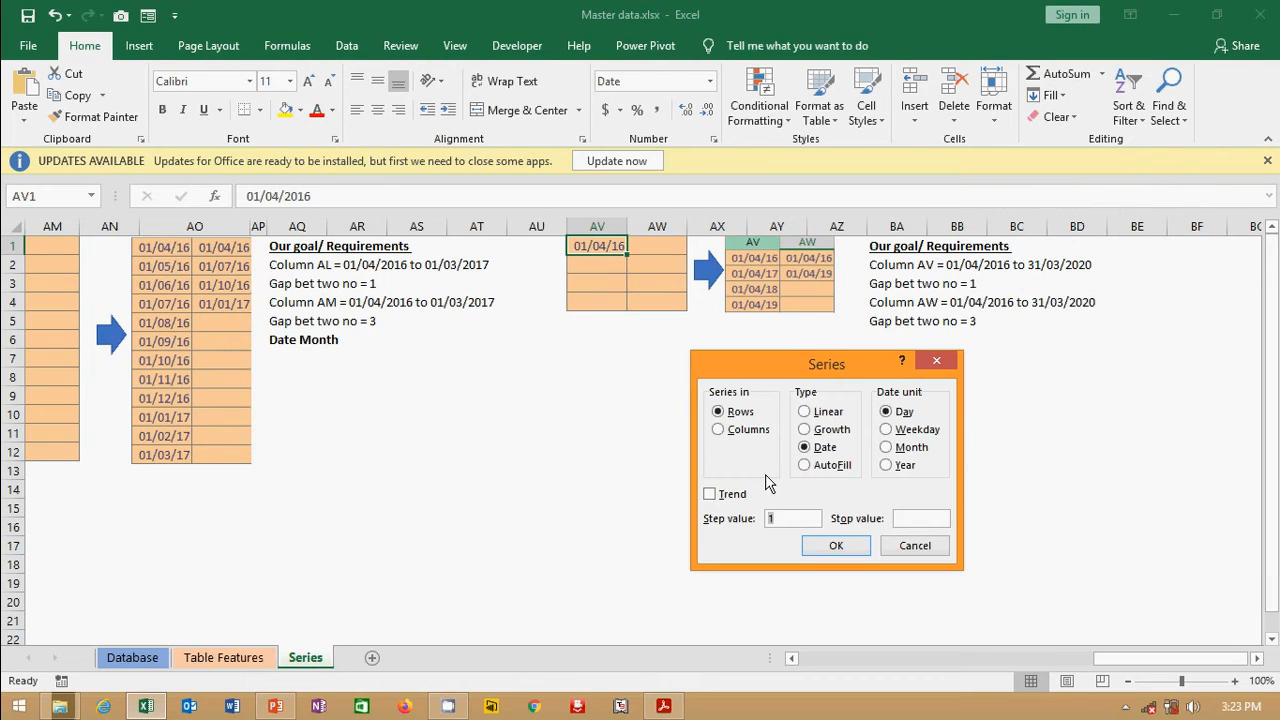
left_click(718, 430)
left_click(887, 466)
left_click(796, 519)
left_click(912, 518)
type("31/03/20")
type("2020")
left_click(862, 550)
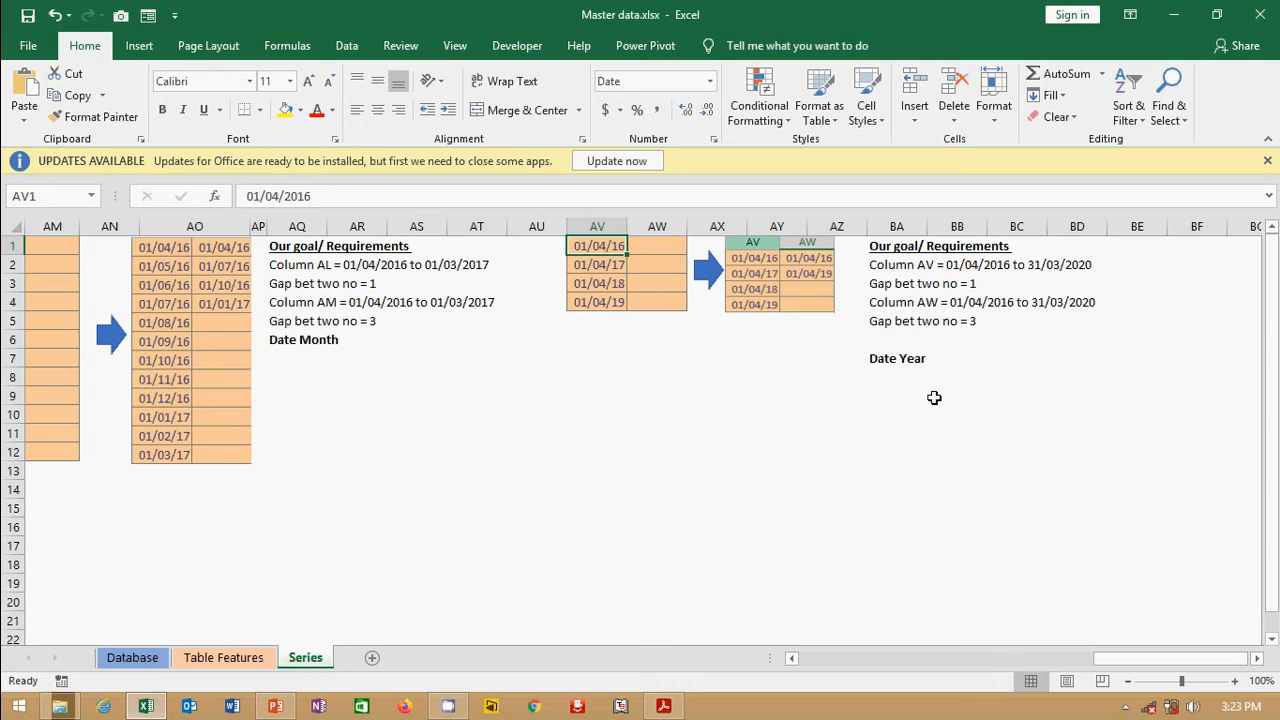
- Examine the filled series in A1:A12 and compare it with the empty Autofill range M15:M21
left_click_drag(1160, 658, 946, 676)
left_click_drag(1272, 610, 1273, 638)
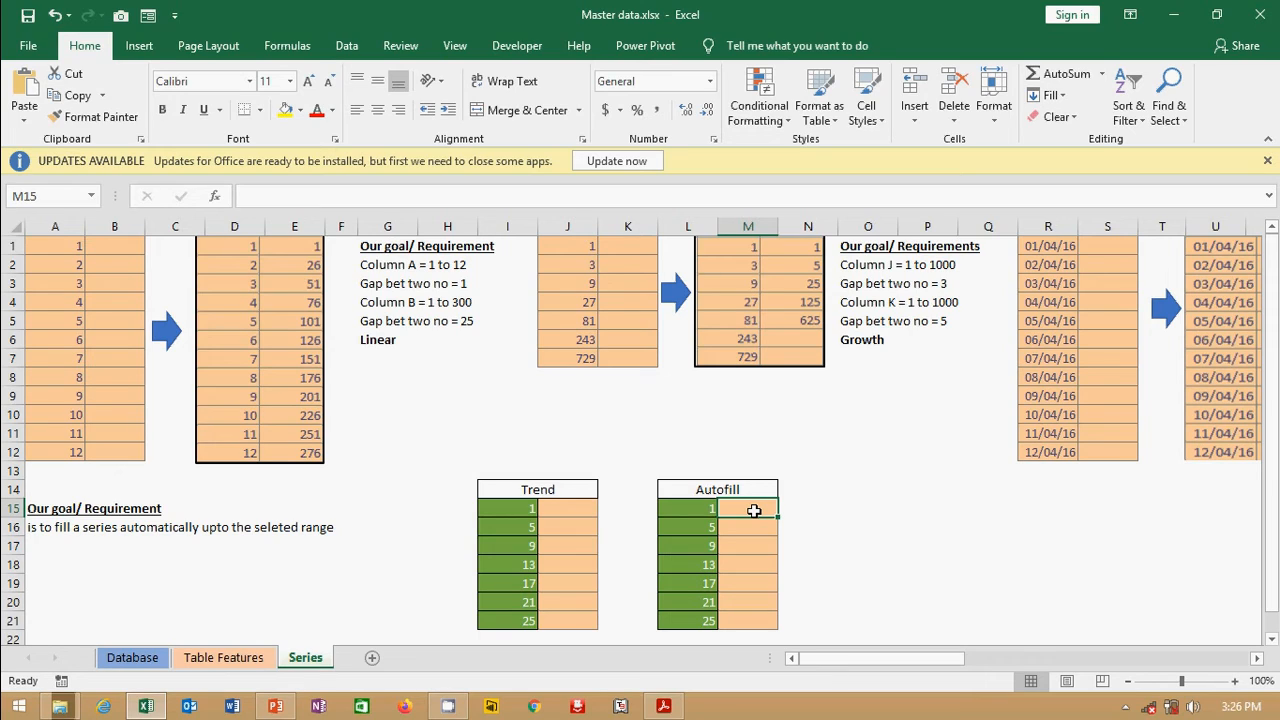
mouse_move(754, 511)
left_mouse_down()
mouse_move(752, 620)
mouse_move(754, 512)
left_mouse_up()
left_click(66, 243)
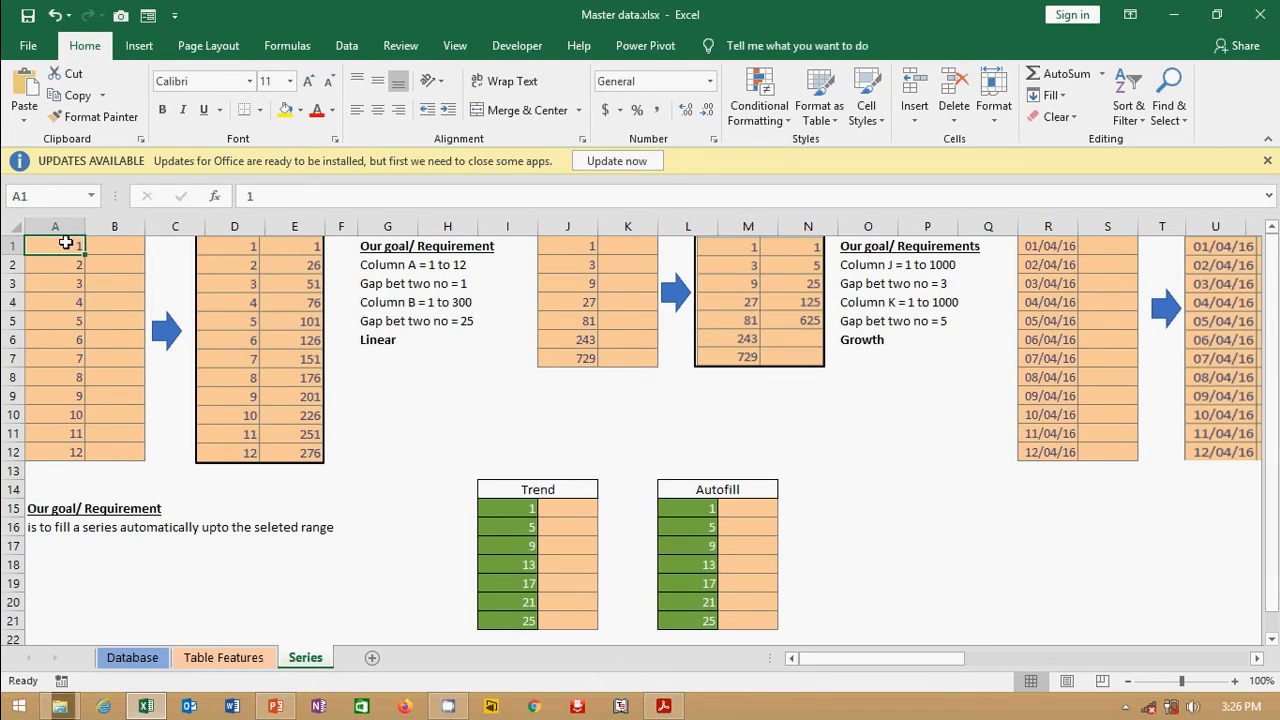
left_click(66, 453)
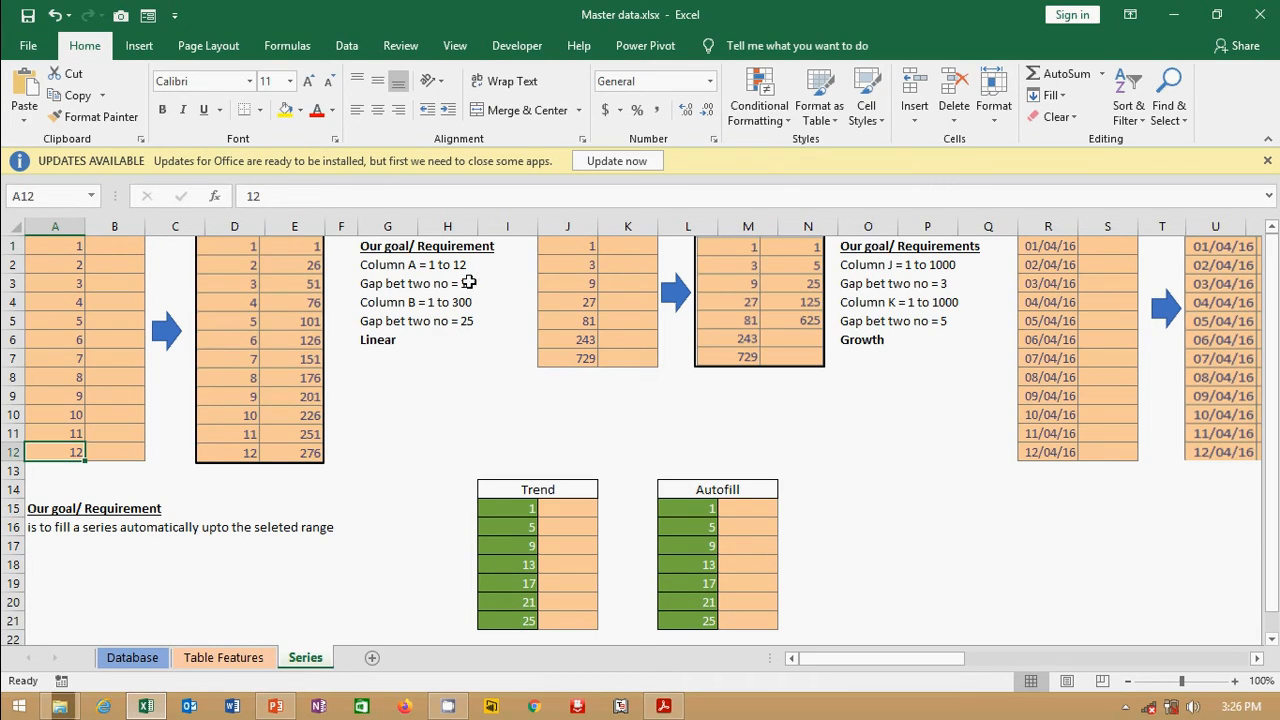
left_click_drag(66, 246, 81, 456)
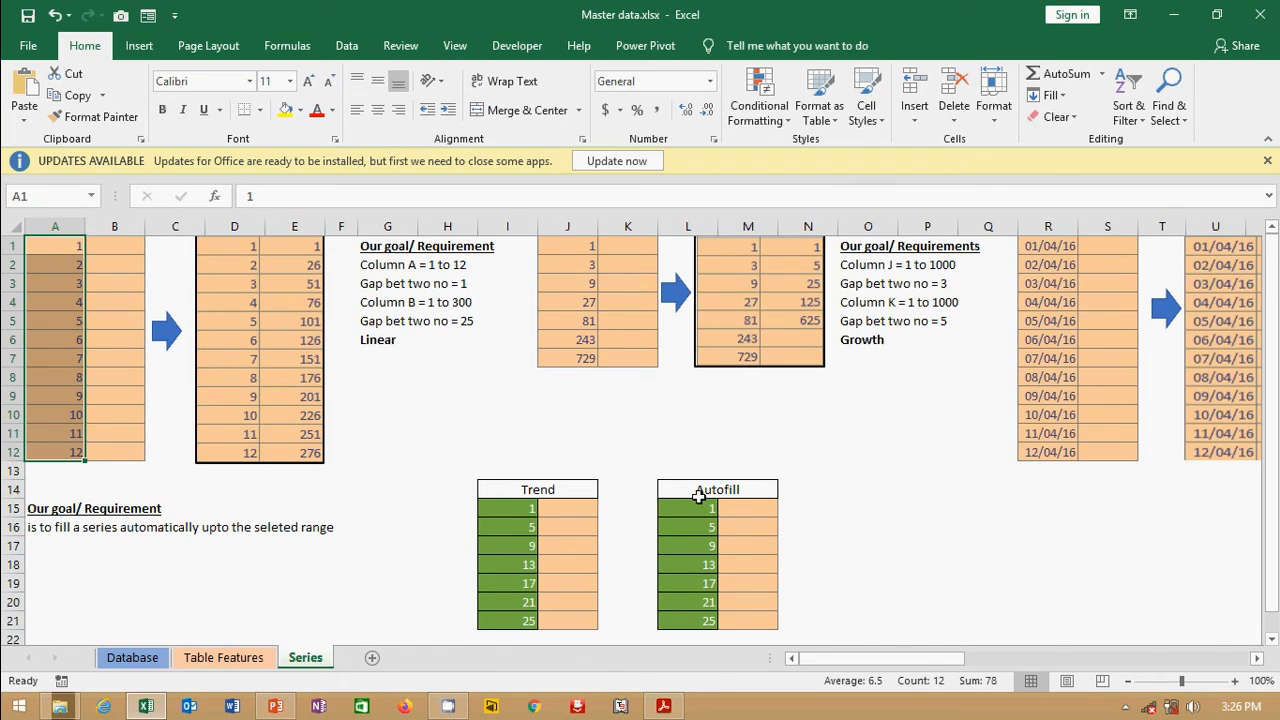
left_click_drag(742, 508, 745, 612)
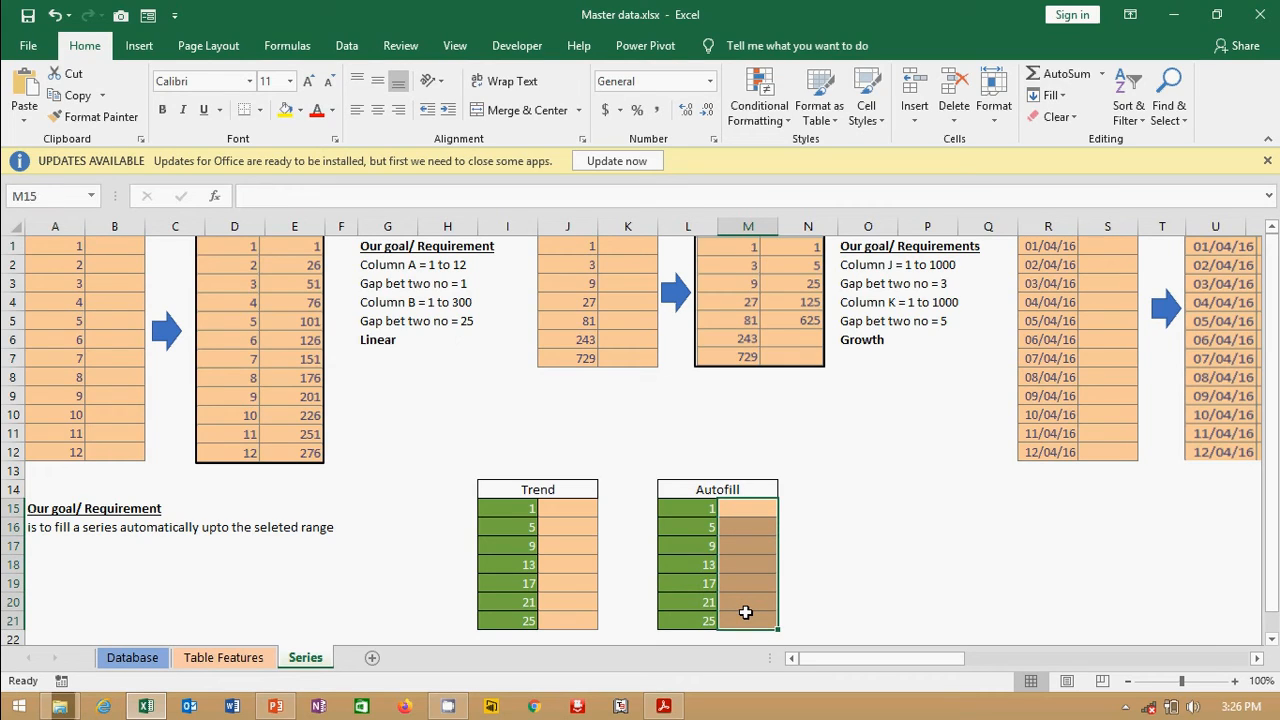
left_click(762, 512)
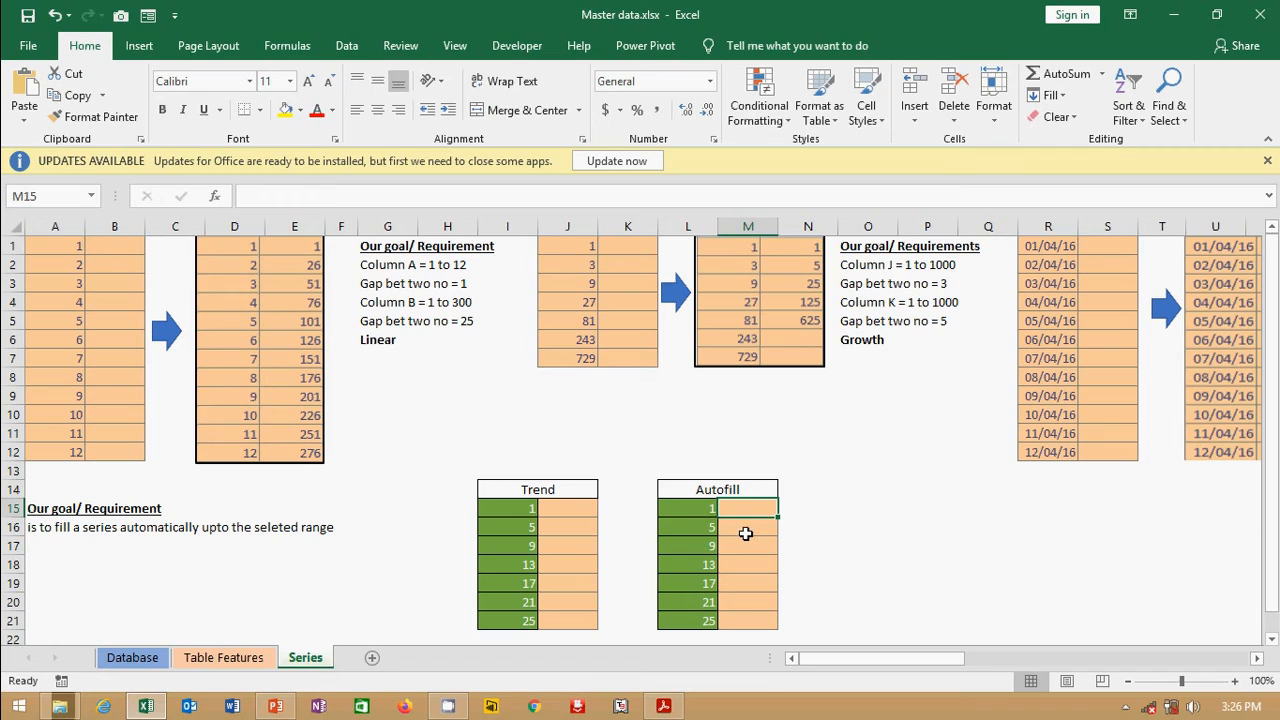
left_click_drag(763, 508, 753, 612)
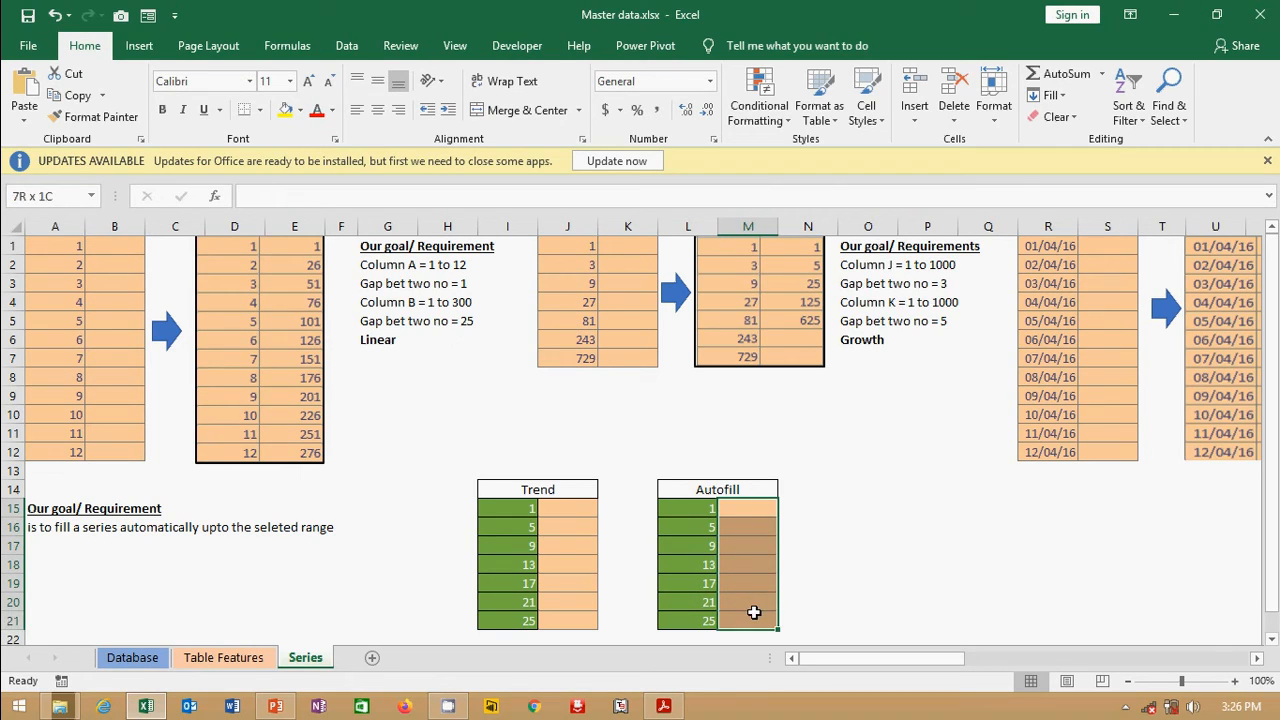
- Enter the starting values 1 and 5 in cells M15 and M16 of the Autofill table
left_click(760, 512)
type("1")
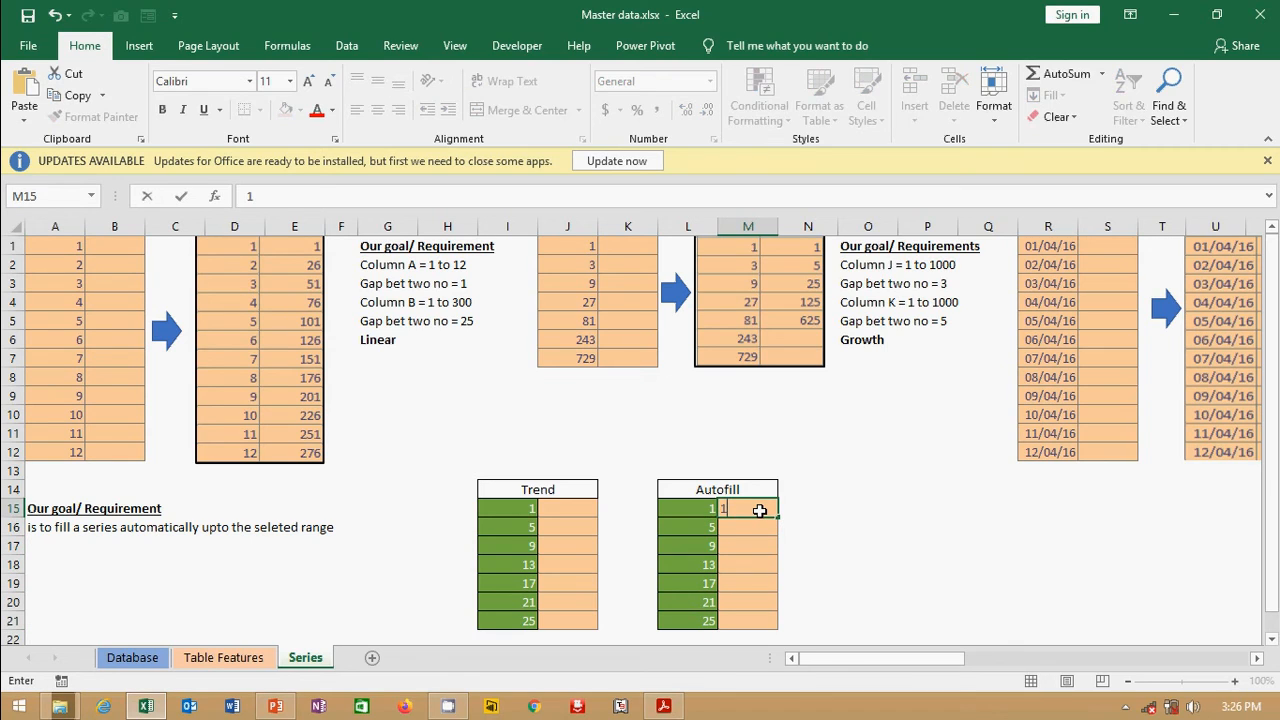
key("Return")
type("5")
key("Return")
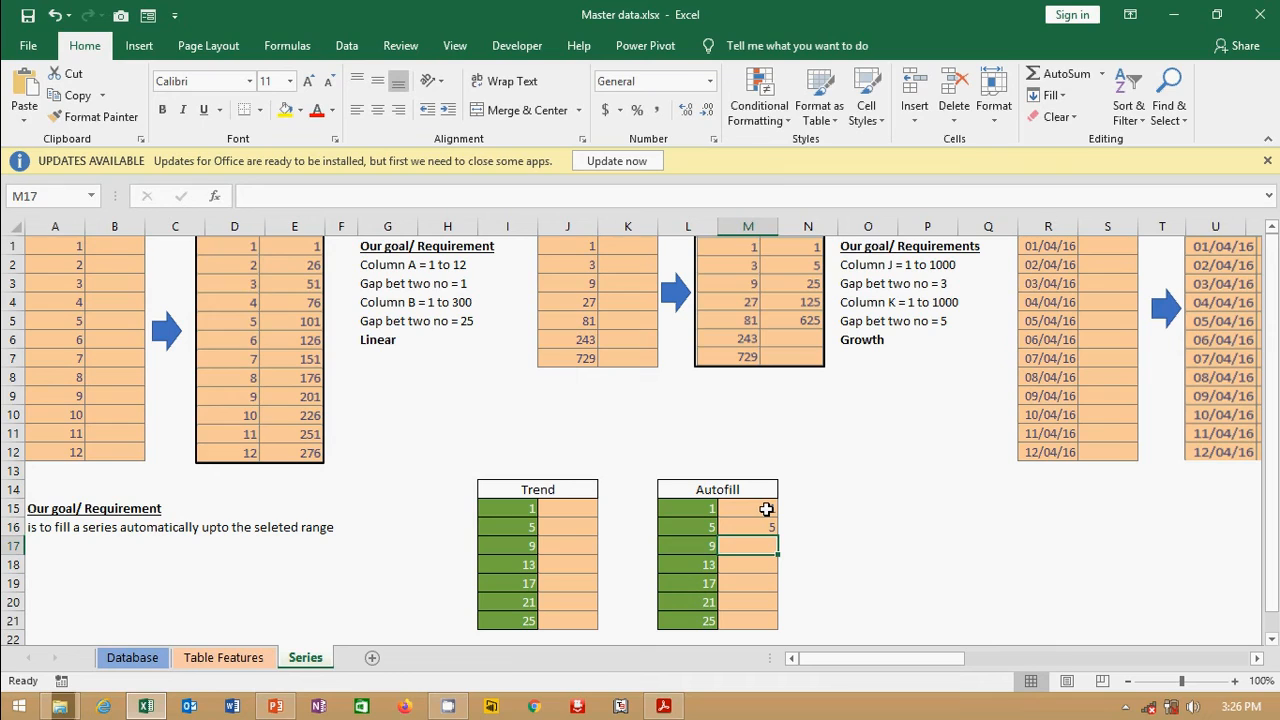
- Fill the range M15:M21 from its two starting values with a column series of type AutoFill
left_click_drag(766, 509, 768, 621)
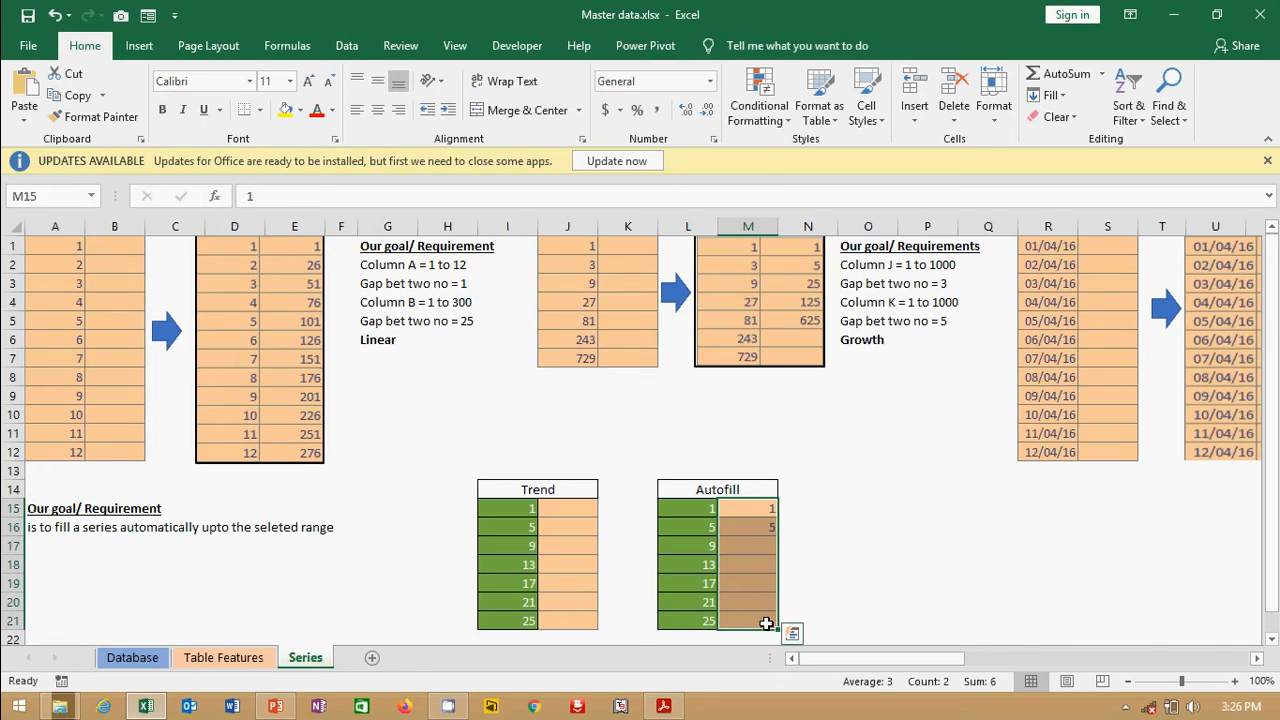
key("alt")
key("h")
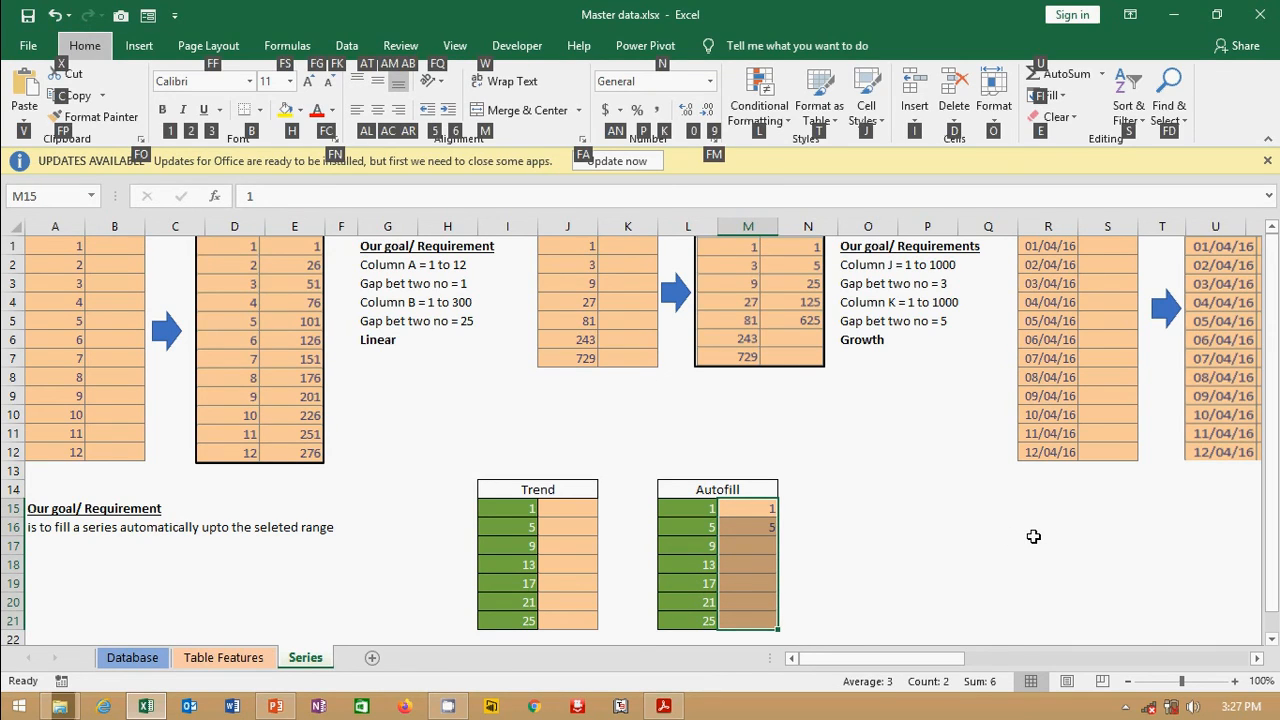
key("f")
key("i")
key("s")
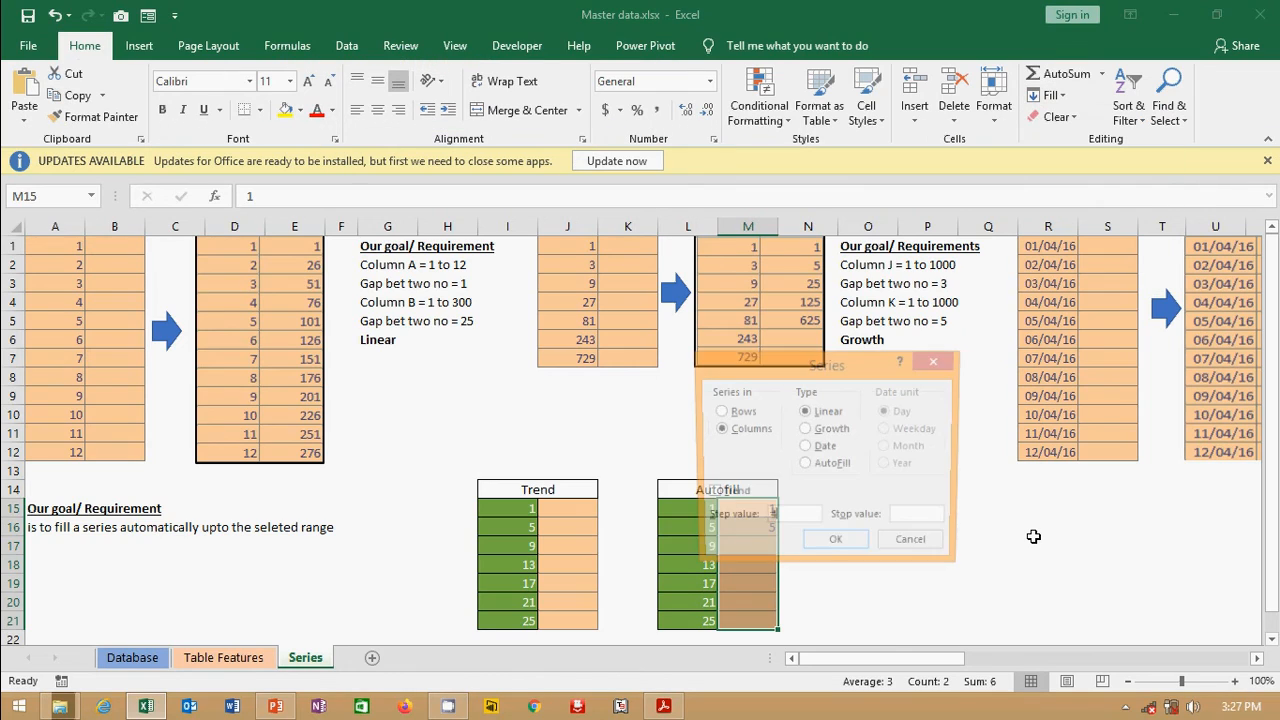
left_click(806, 466)
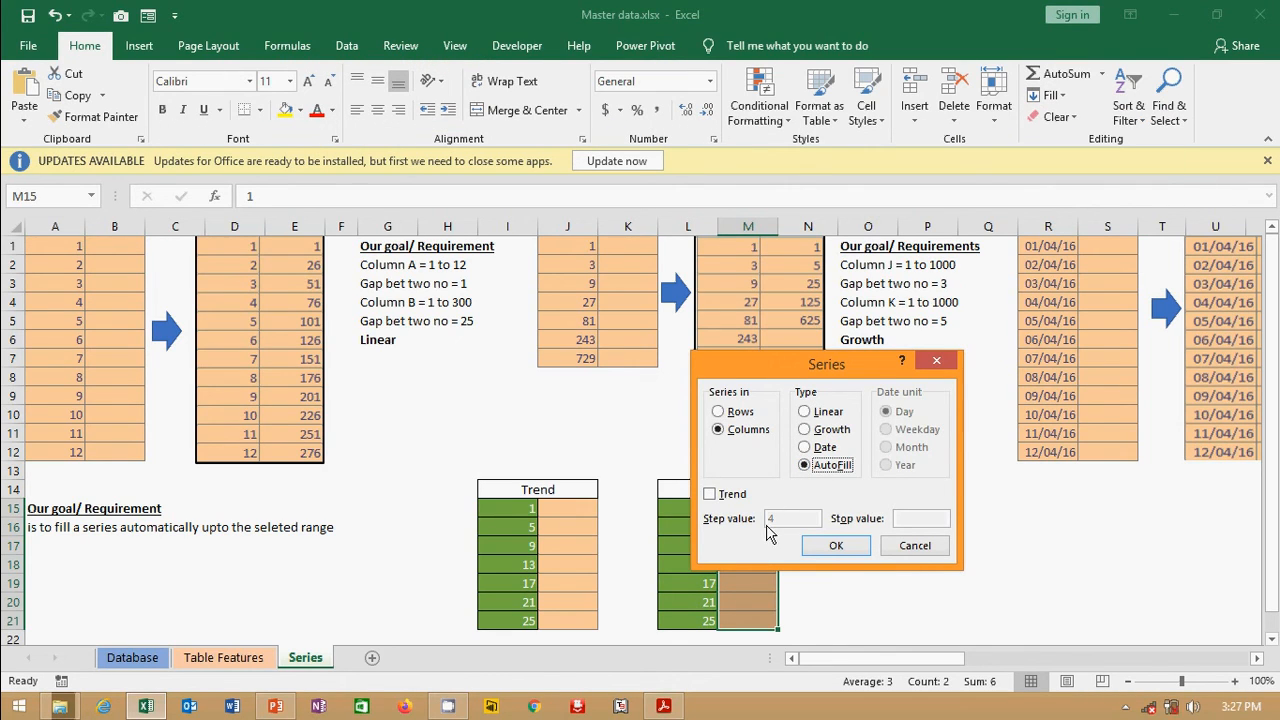
left_click_drag(830, 364, 1034, 319)
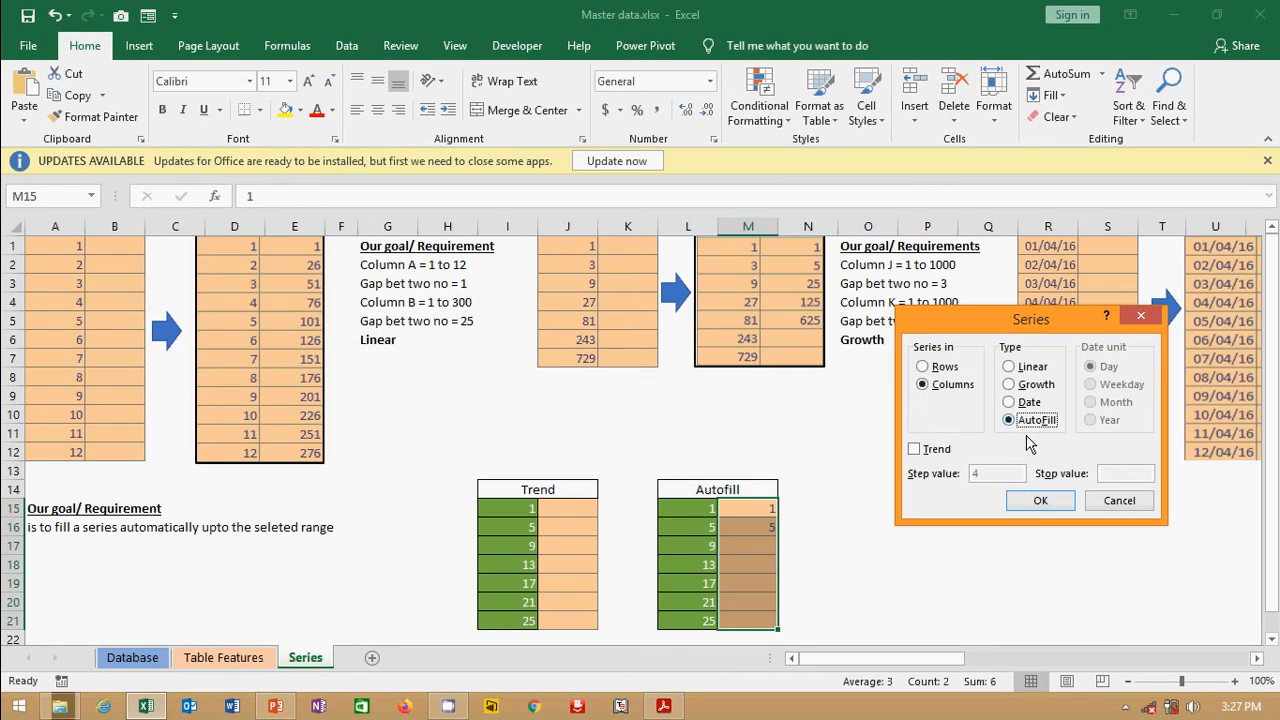
left_click(1036, 503)
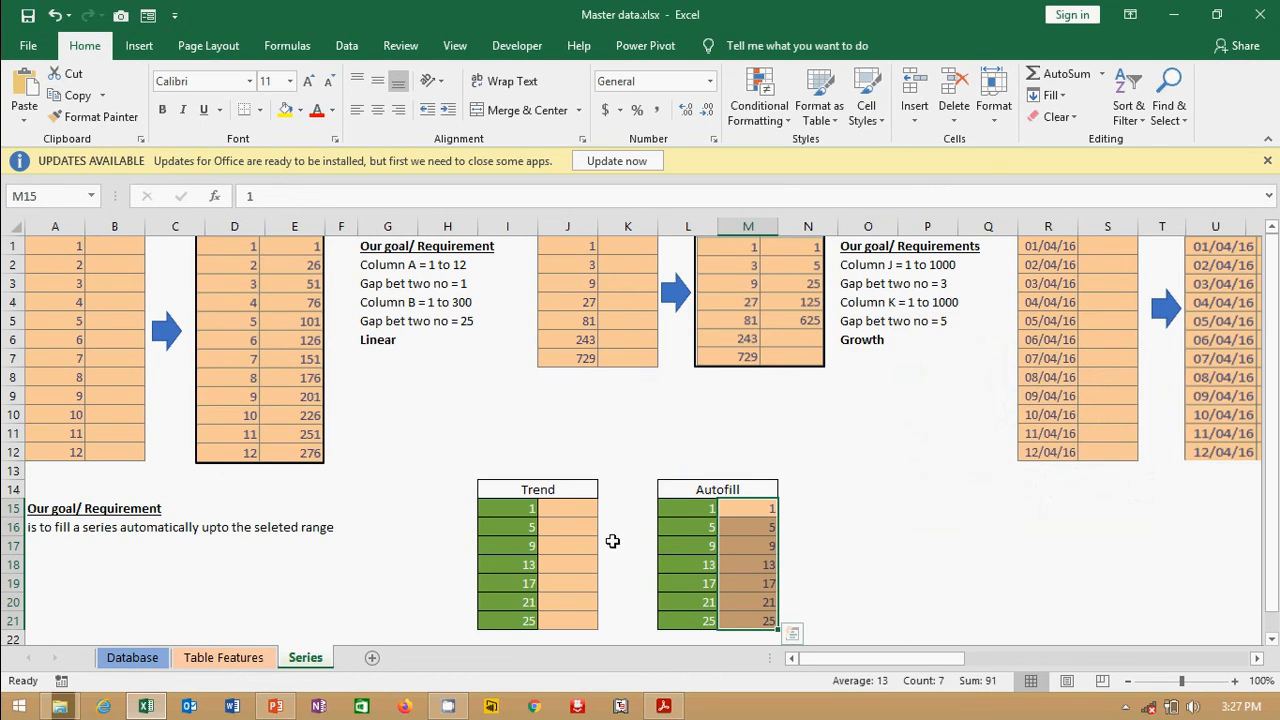
- Enter the starting values 1 and 5 in cells J15 and J16 of the Trend table
left_click(577, 511)
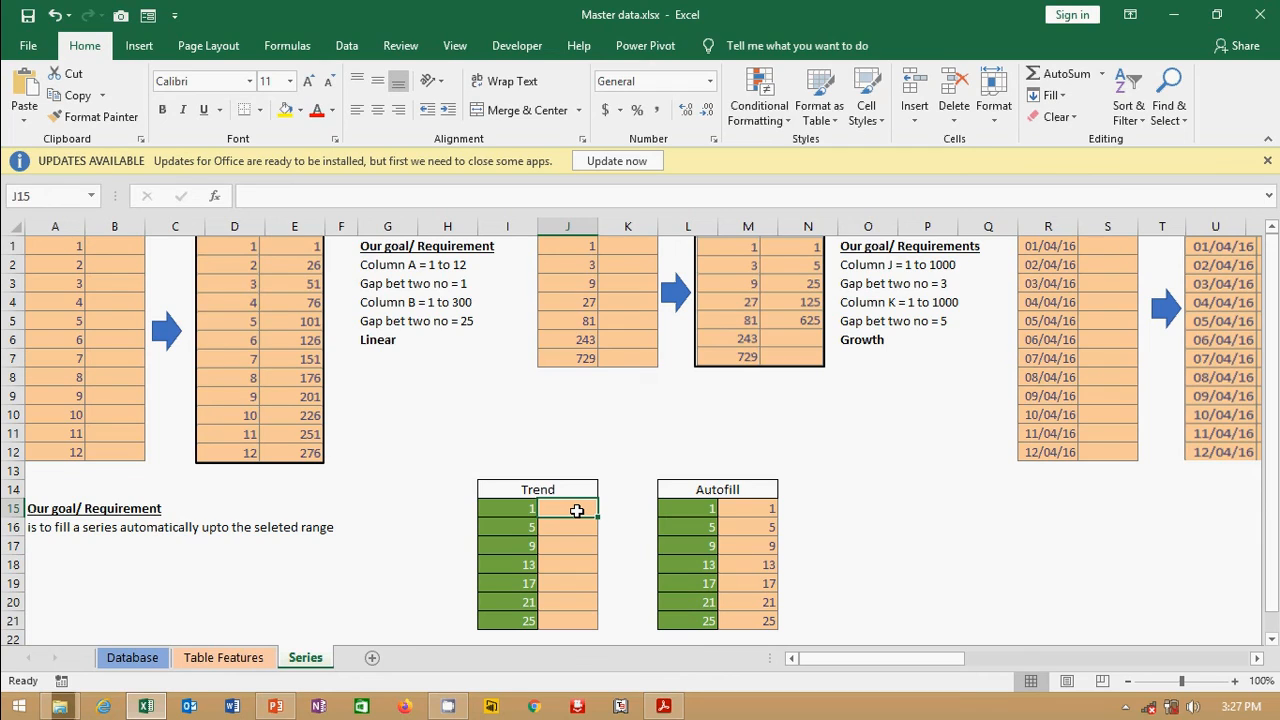
type("1")
key("Return")
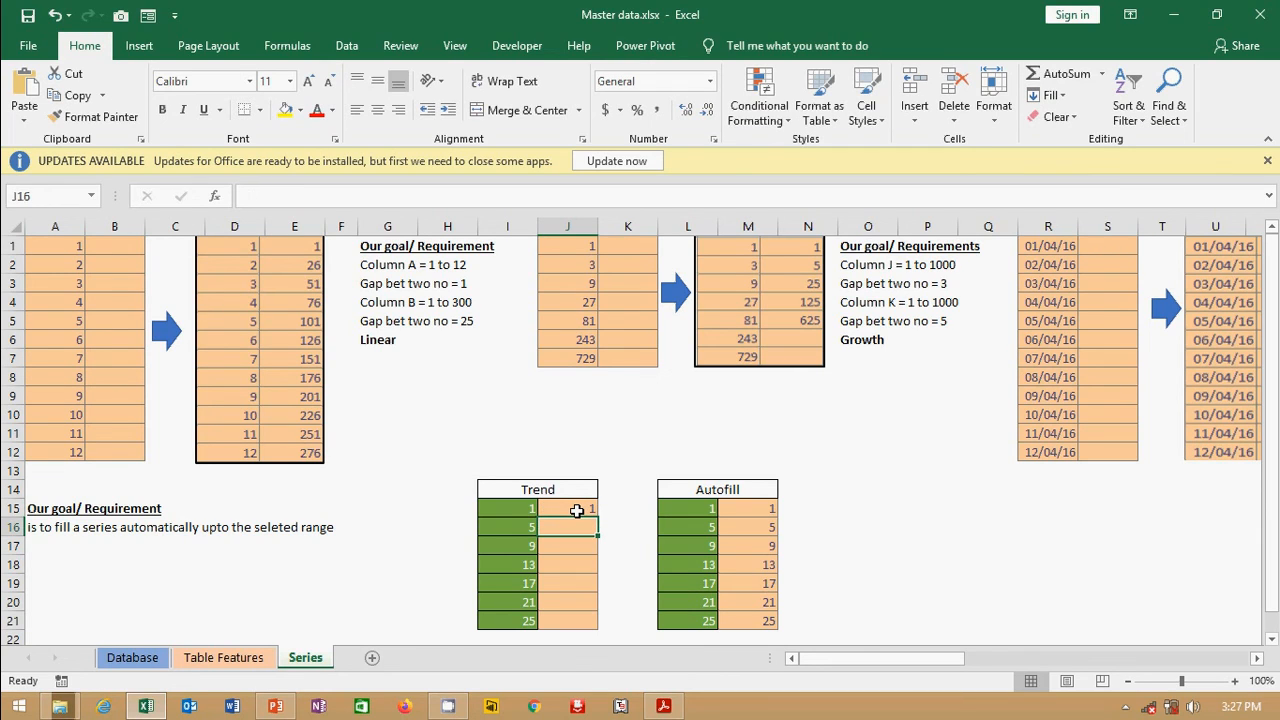
type("5")
key("Return")
- Fill the range J15:J21 from its two starting values with a linear column series using the Trend option
left_click_drag(577, 511, 577, 532)
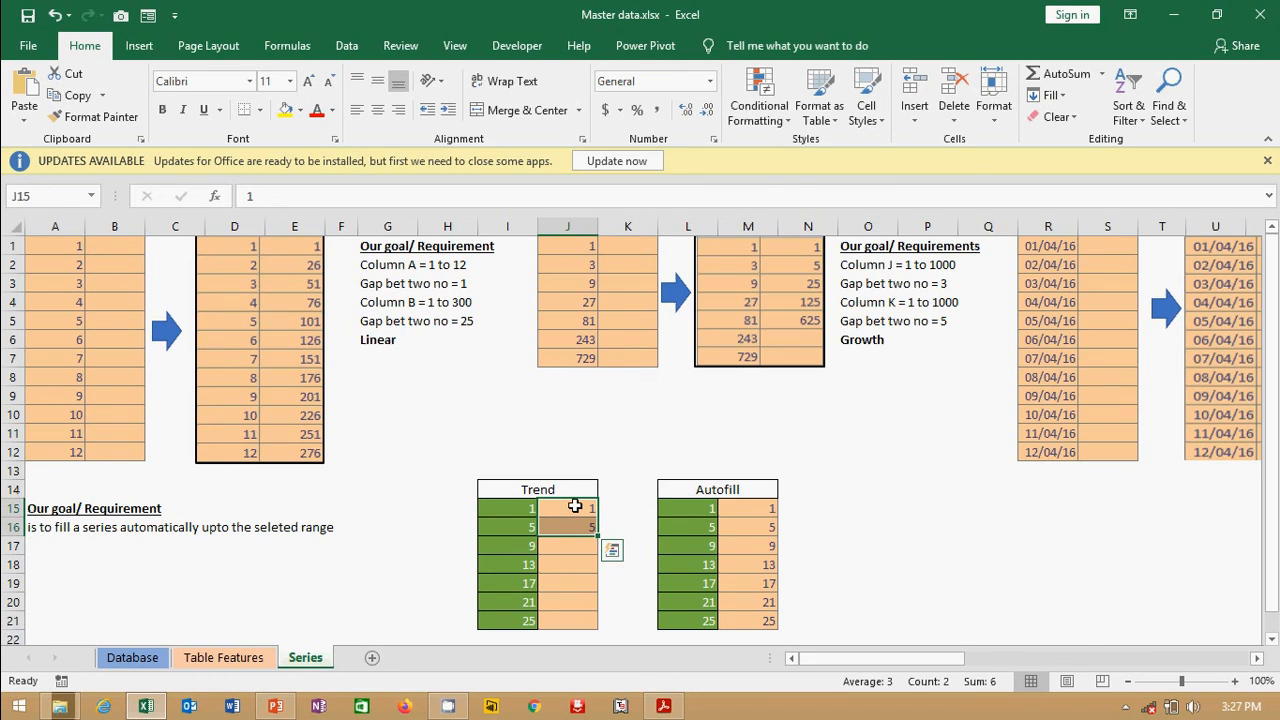
left_click_drag(575, 507, 577, 620)
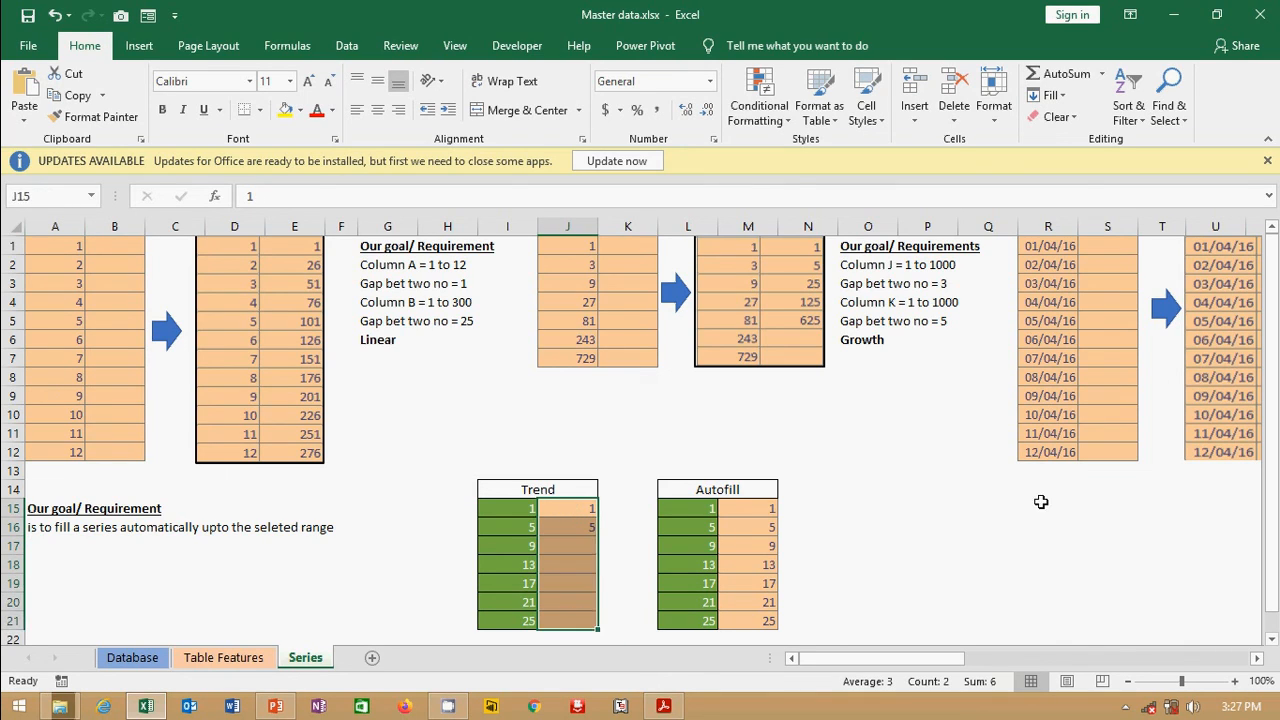
key("alt+h")
key("f")
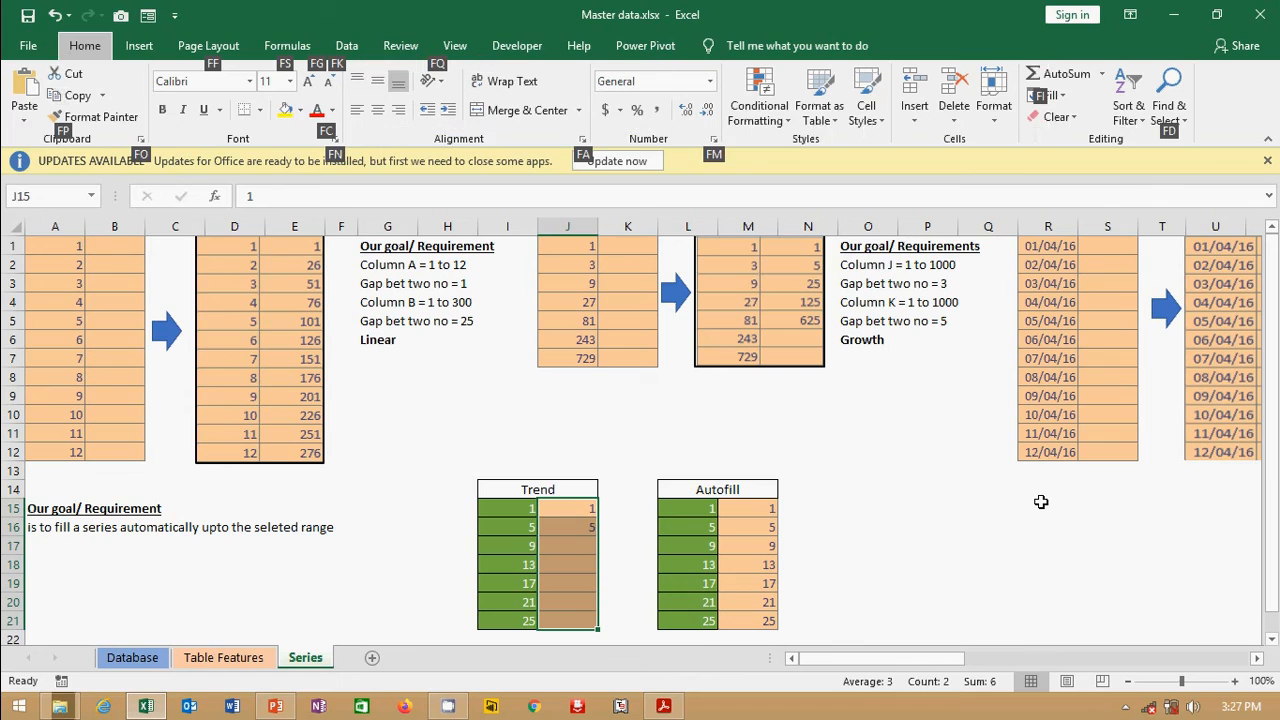
key("i")
key("s")
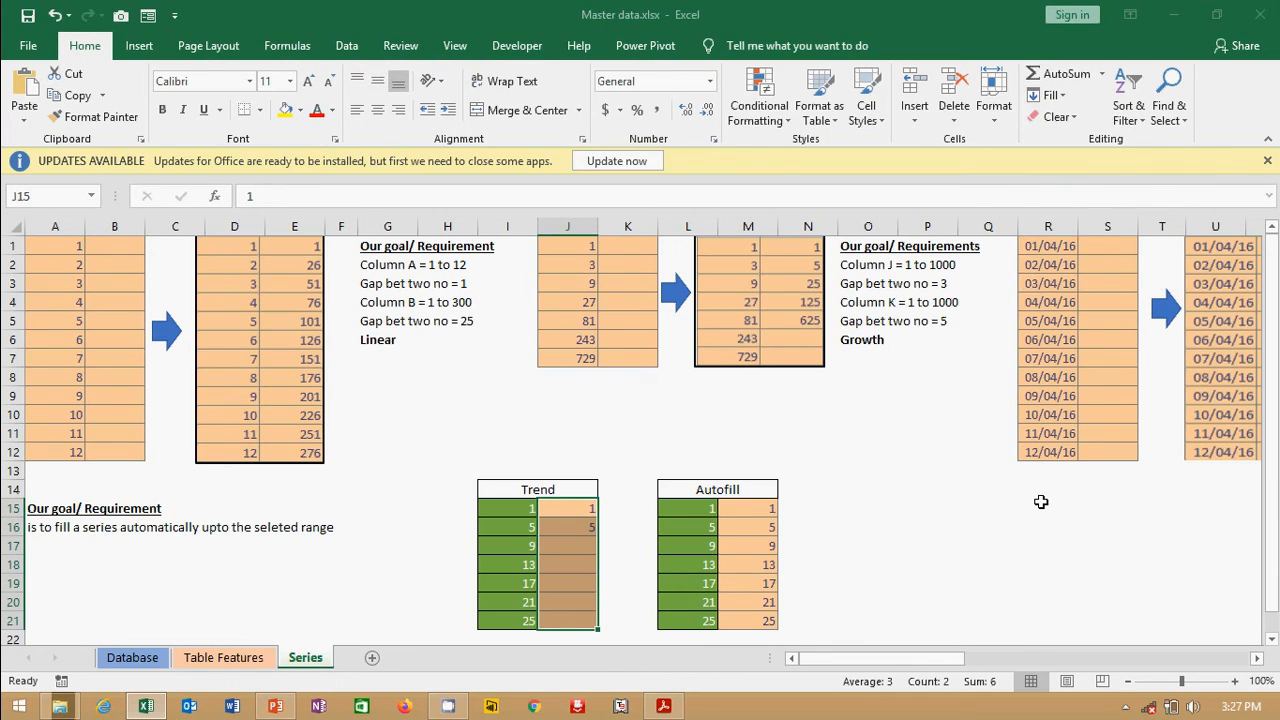
left_click(916, 450)
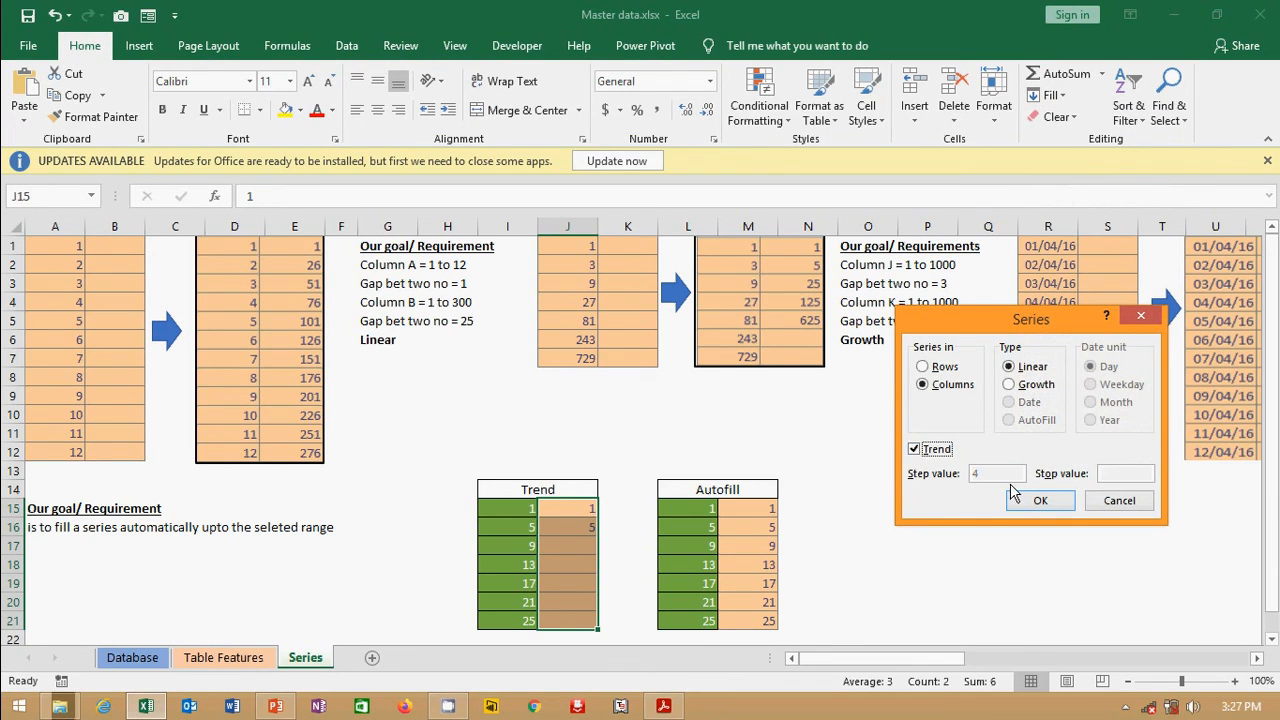
left_click(1040, 500)
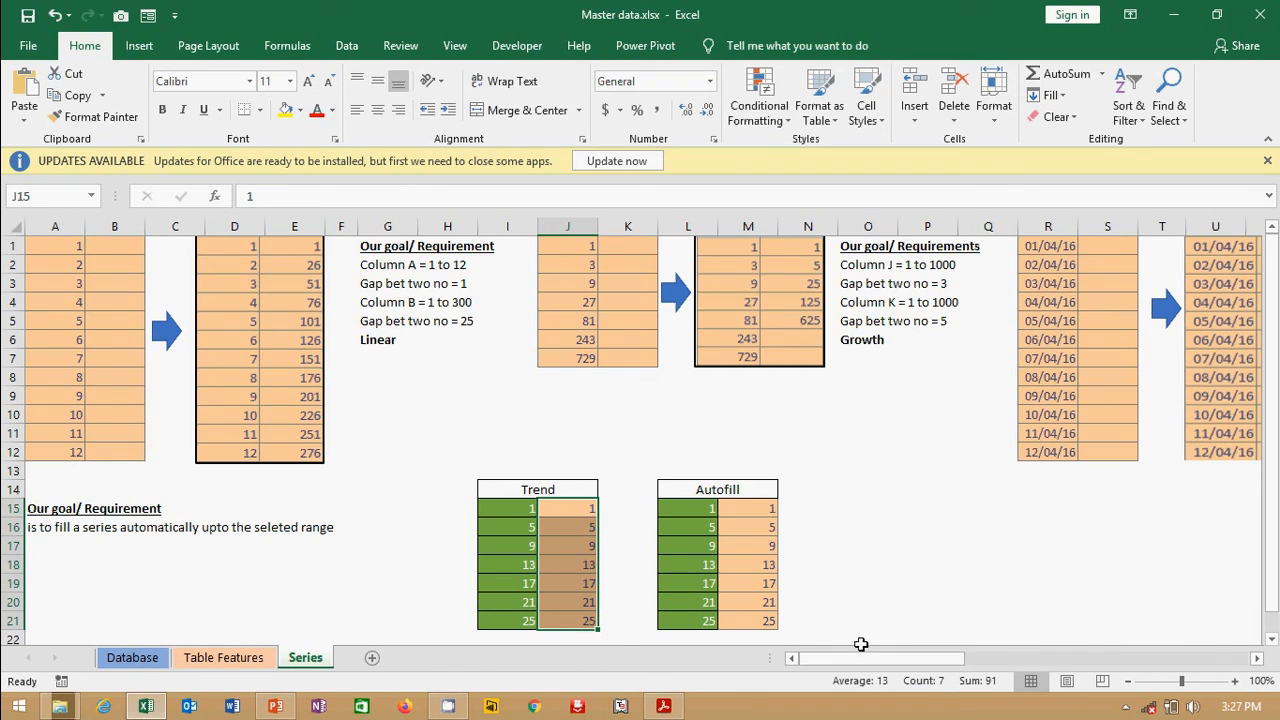
left_click_drag(872, 658, 840, 658)
left_click(663, 706)
left_click_drag(1211, 290, 1184, 153)
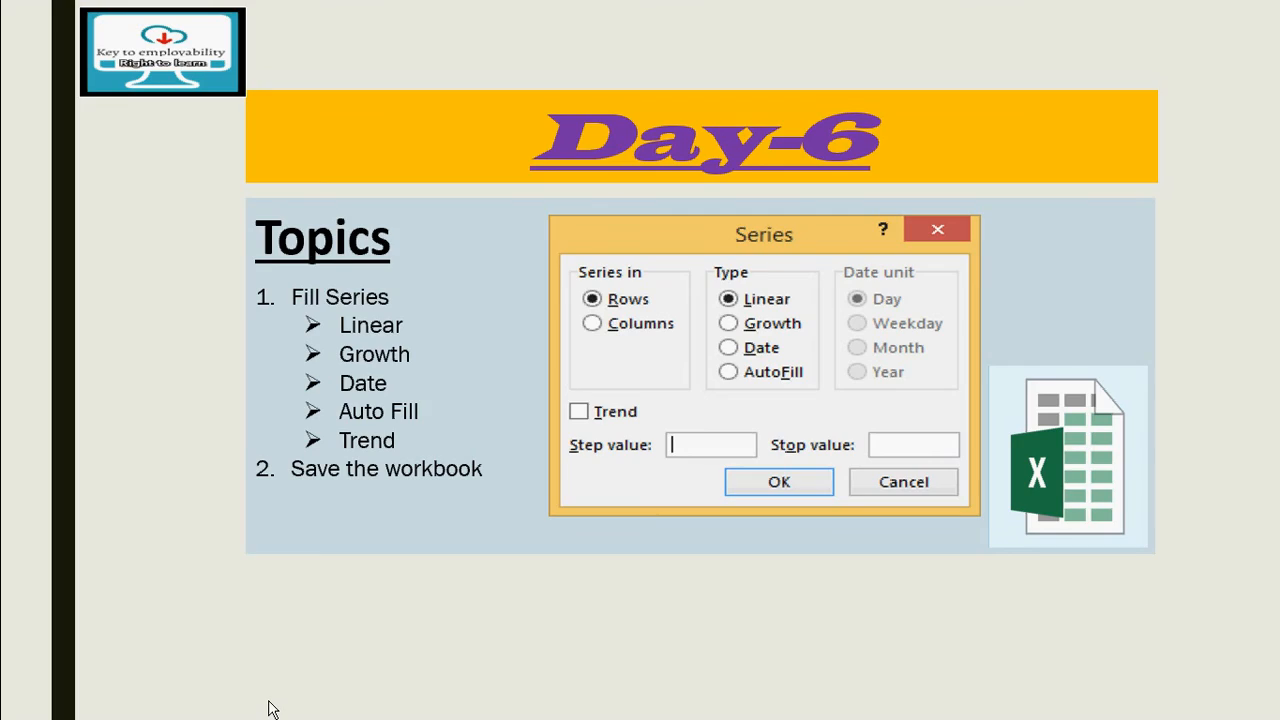
left_click(897, 392)
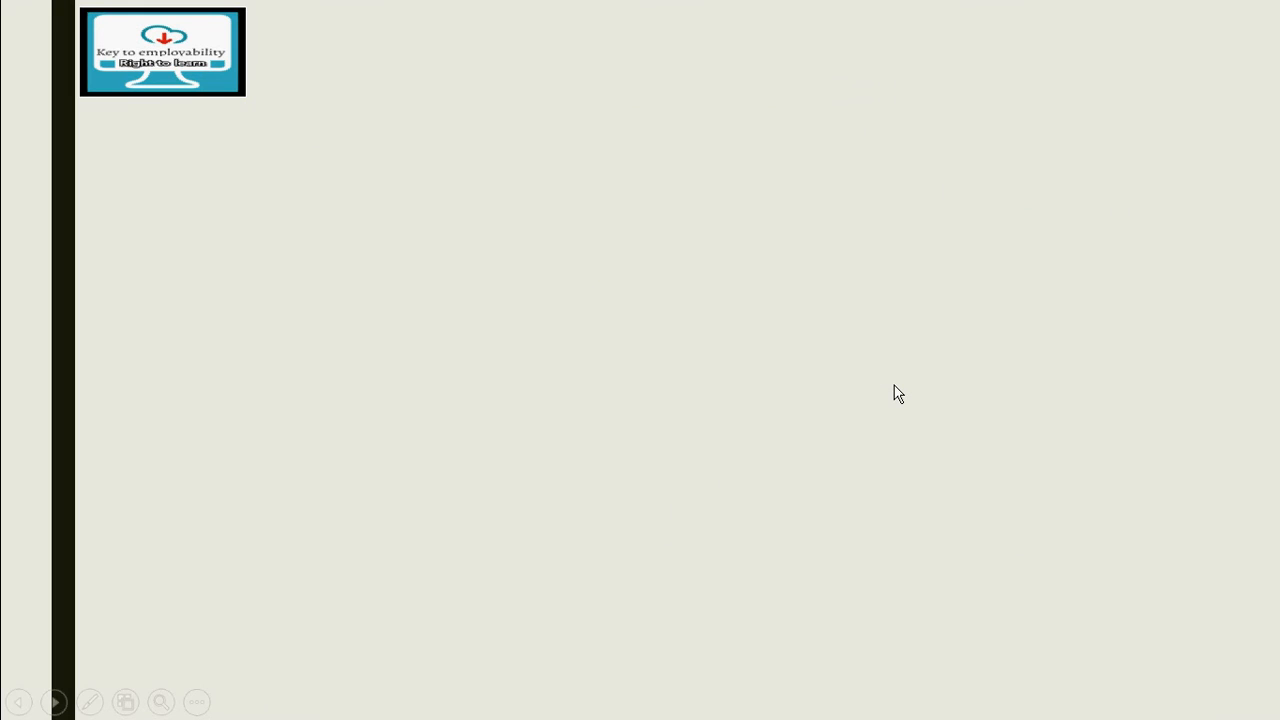